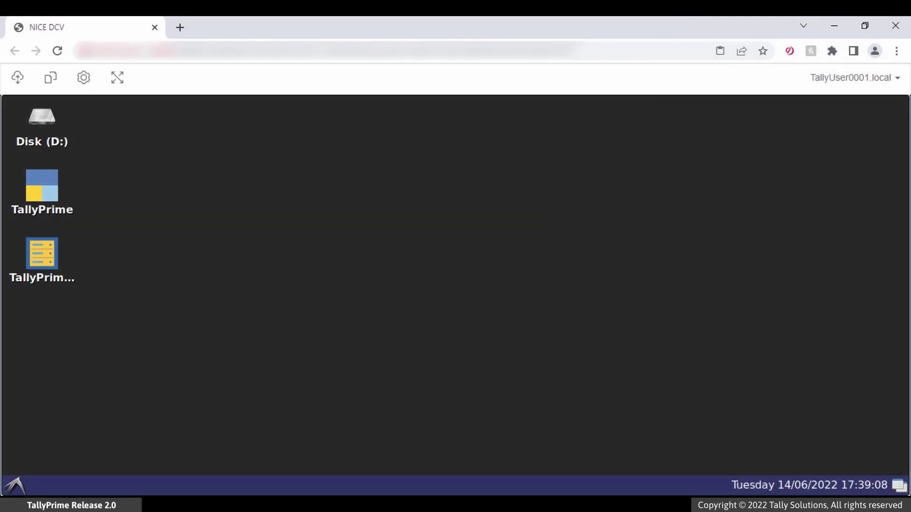
Set Standard User access on D:\Shared_Data\Data to 'Allowed in TallyPrime' and save the rule
left_click(49, 127)
double_click(50, 129)
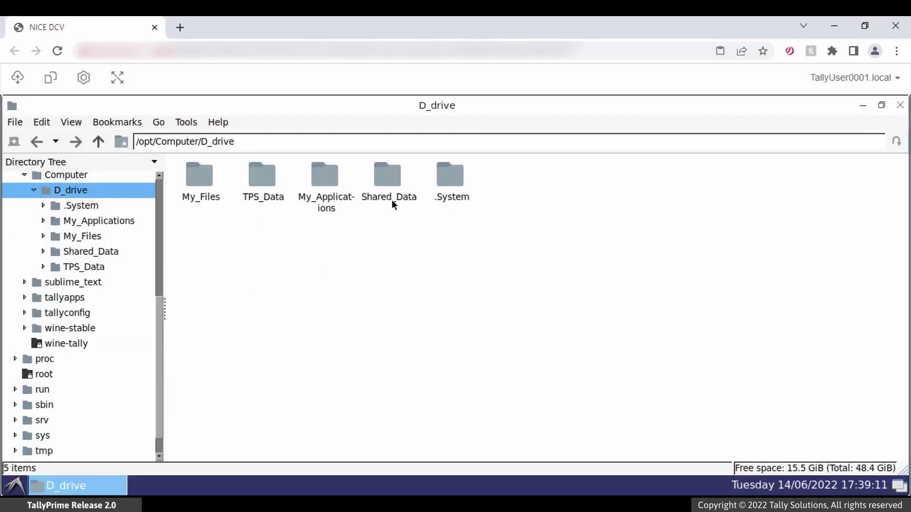
double_click(390, 181)
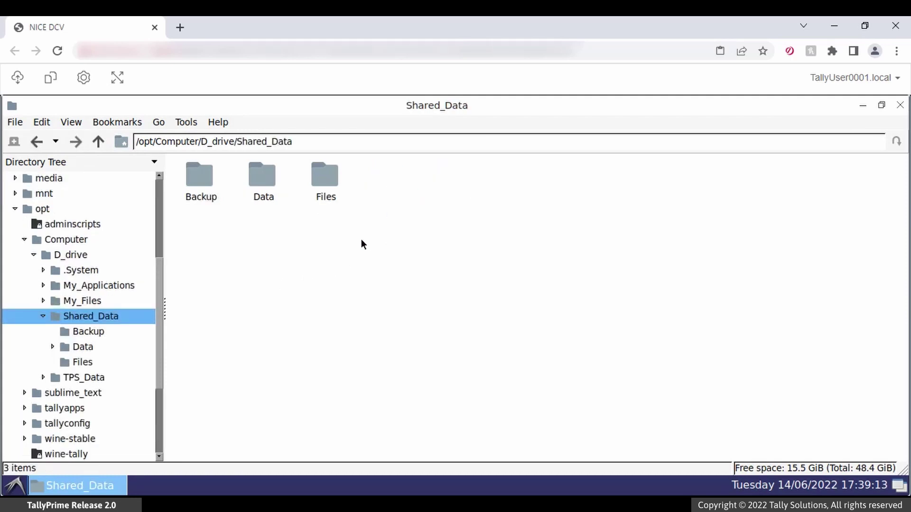
right_click(262, 184)
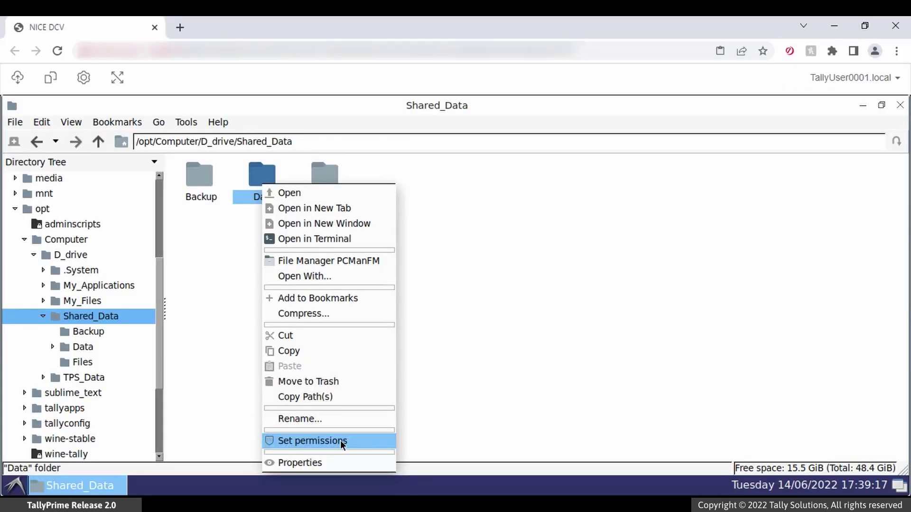
left_click(340, 440)
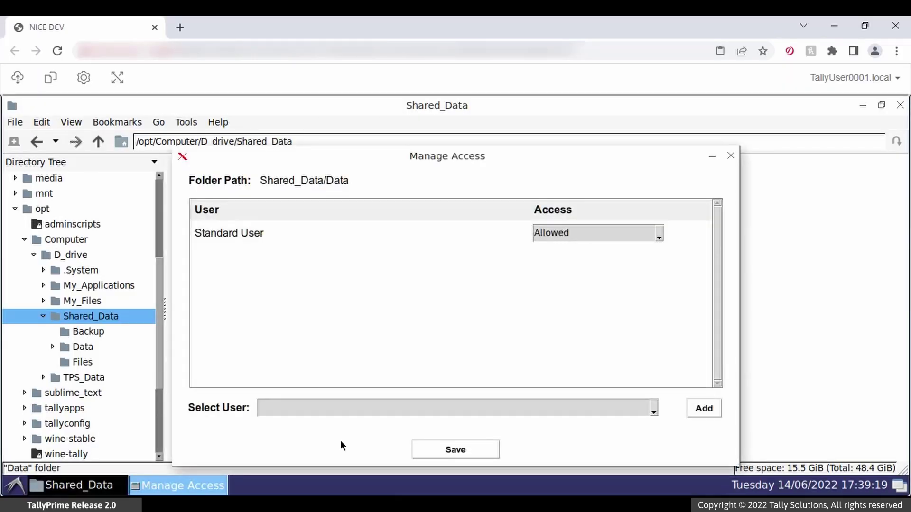
left_click(661, 235)
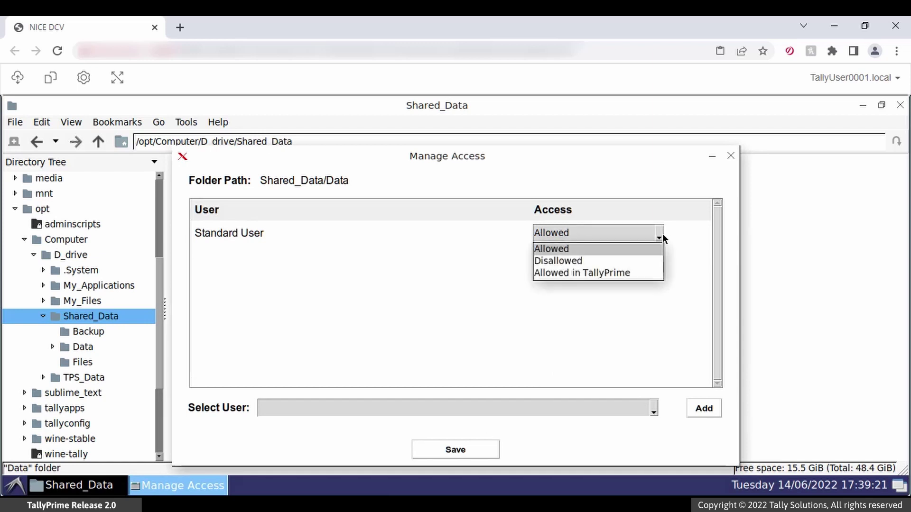
left_click(651, 272)
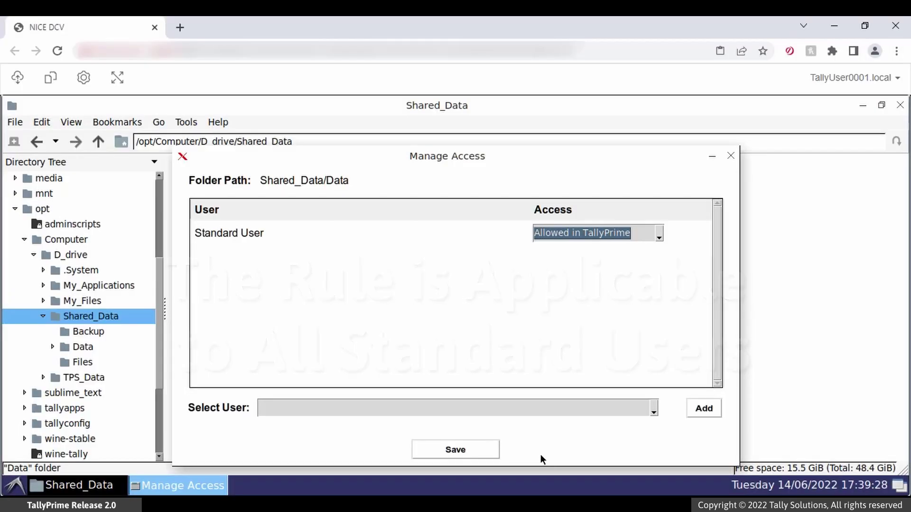
left_click(470, 454)
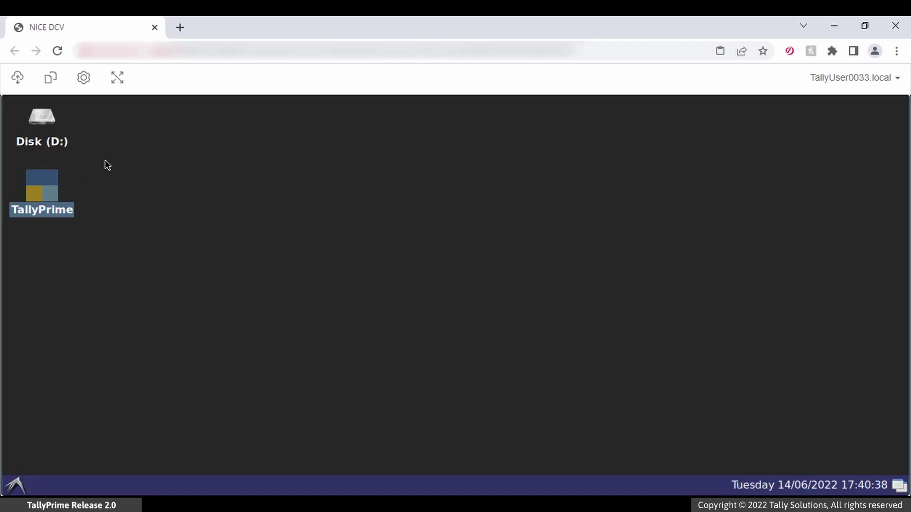
As the standard user, try opening D:\Shared_Data\Data, dismiss the Permission denied error, and close the window
double_click(50, 122)
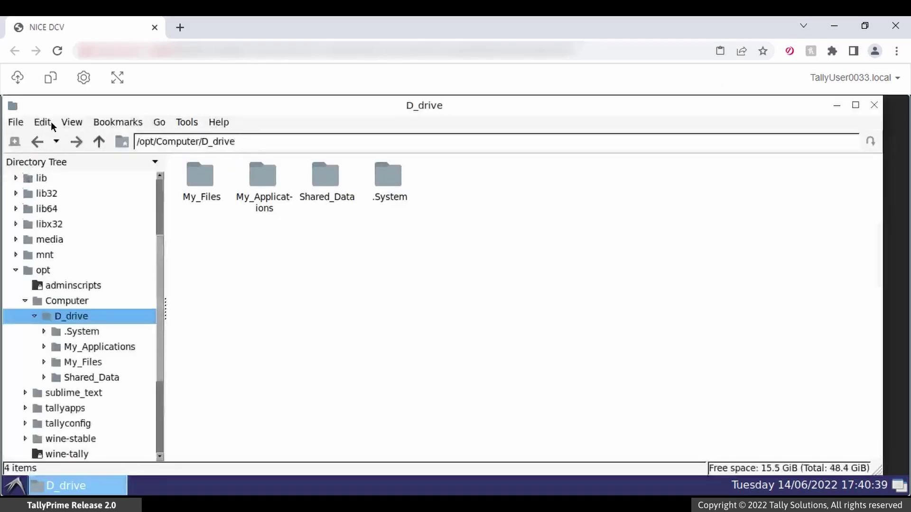
double_click(326, 182)
double_click(332, 179)
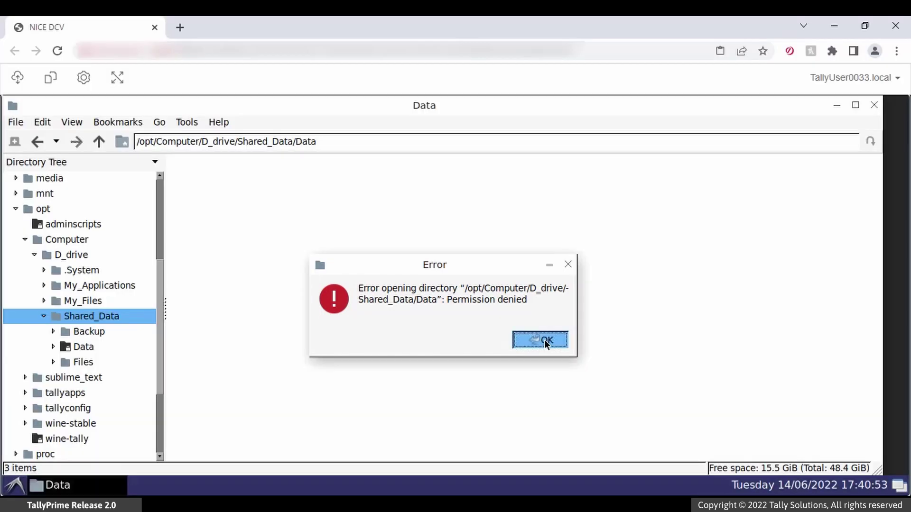
left_click(544, 340)
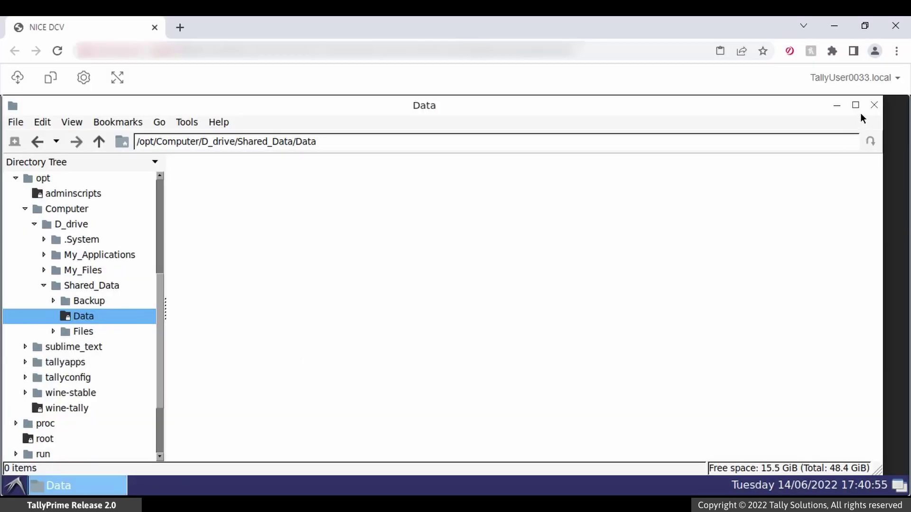
left_click(874, 105)
Launch TallyPrime and load National Enterprises from D:\Shared_Data\Data in Select Company
double_click(44, 197)
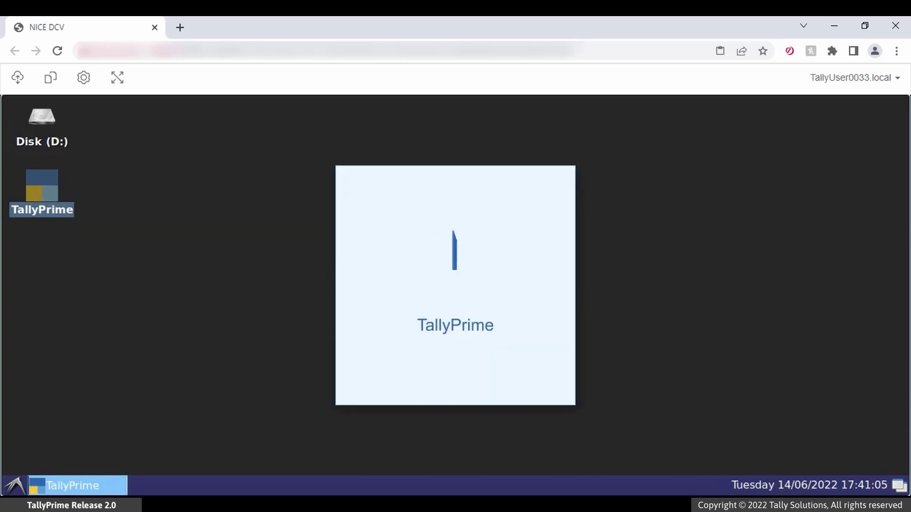
key("Down")
key("Down")
key("Return")
key("Down")
key("Down")
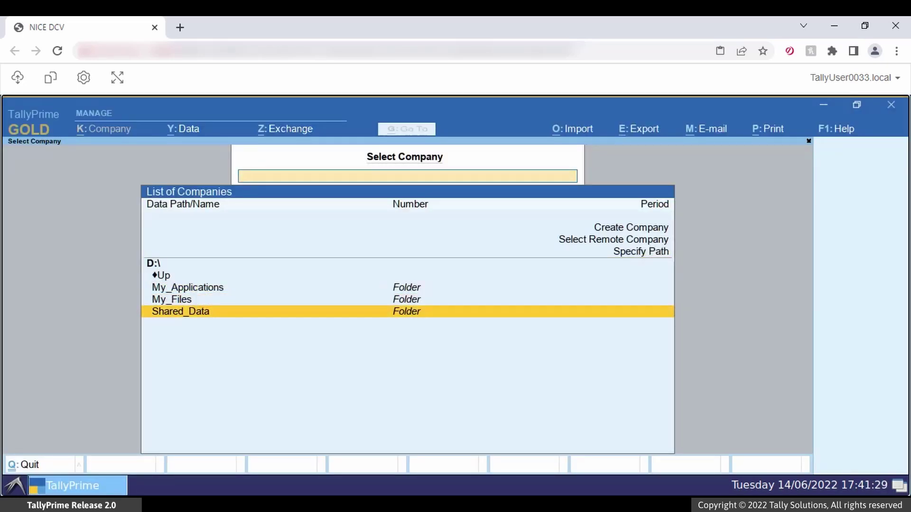
key("Return")
key("Down")
key("Return")
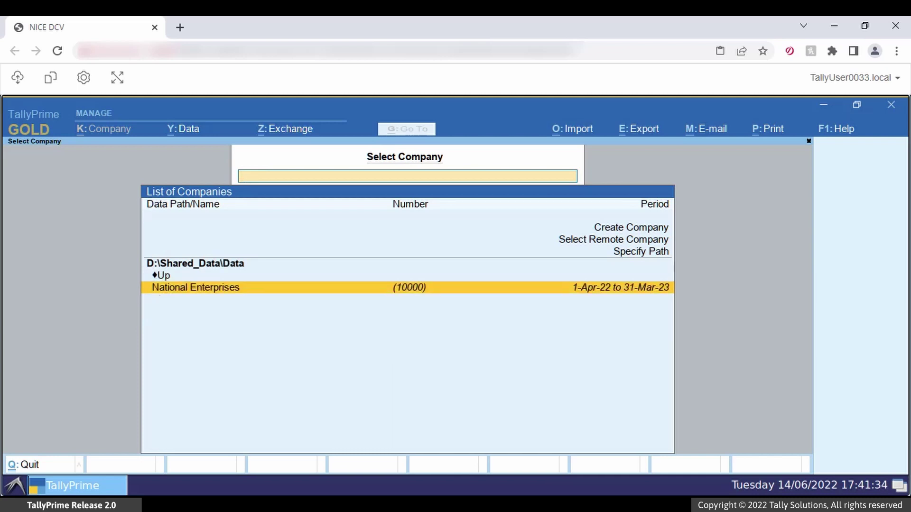
key("Return")
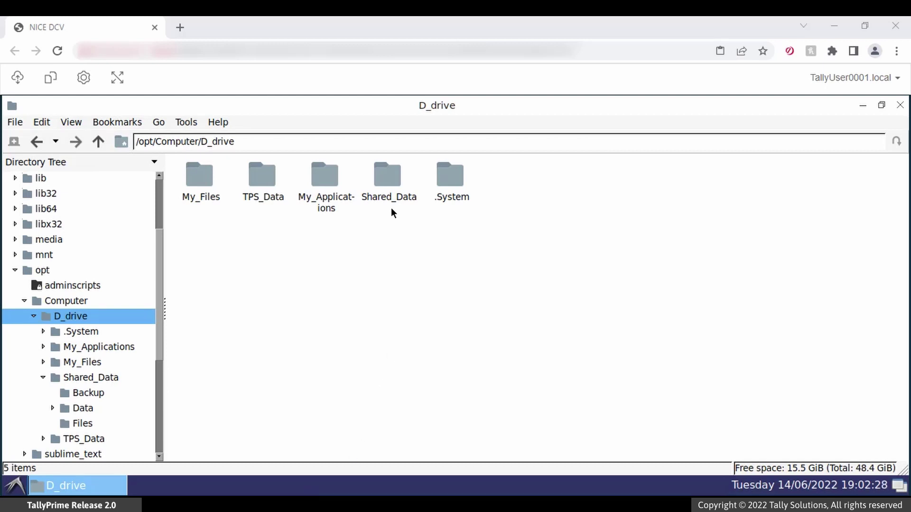
Add the specific user to the Data folder's permissions with full 'Allowed' access and save
double_click(387, 182)
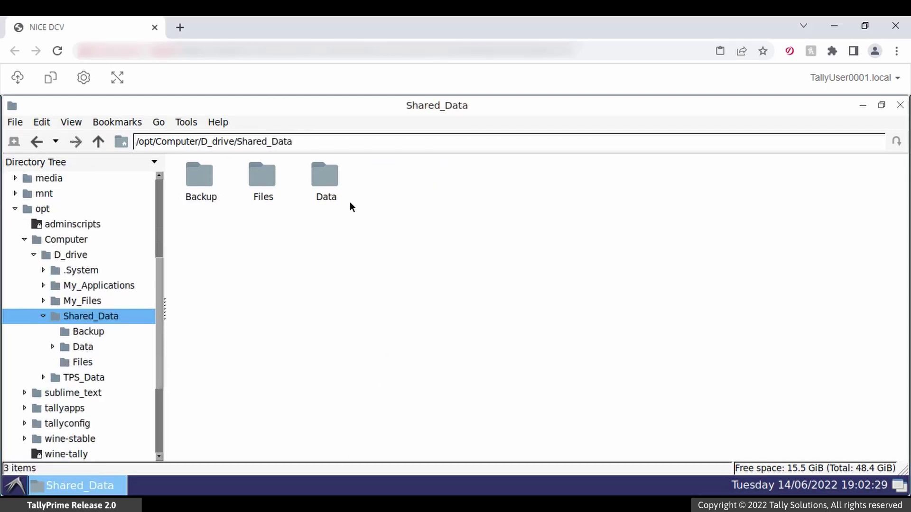
right_click(326, 184)
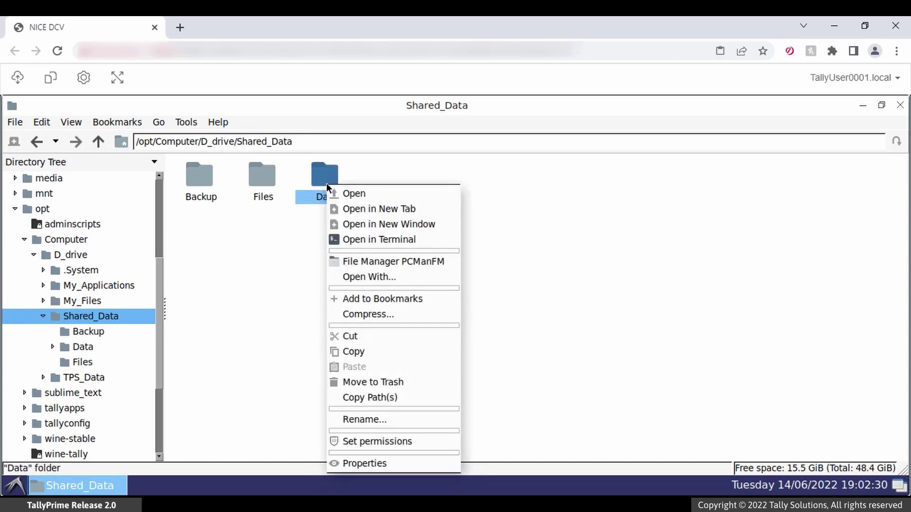
left_click(409, 443)
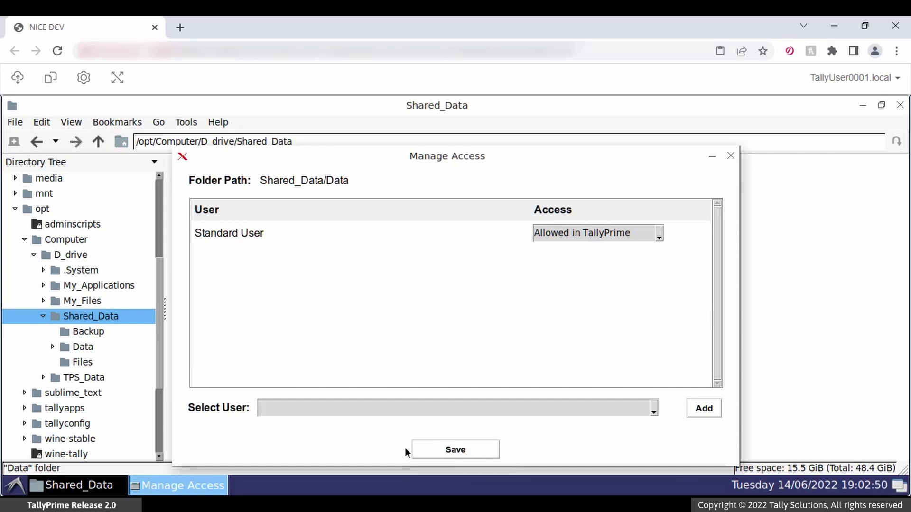
left_click(653, 411)
left_click(553, 423)
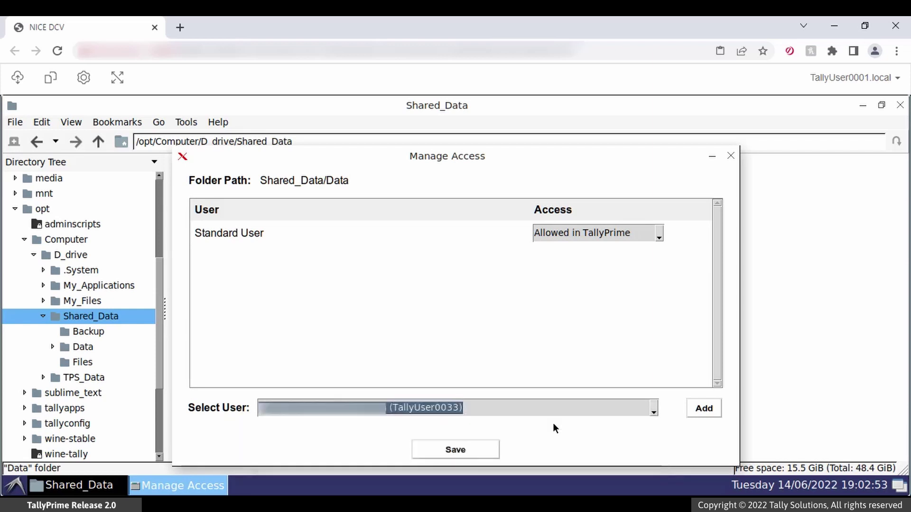
left_click(705, 412)
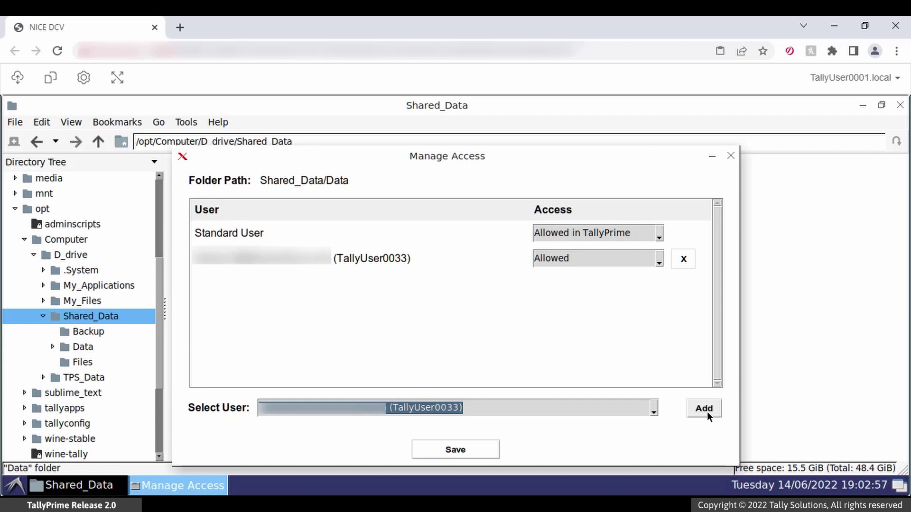
left_click(659, 260)
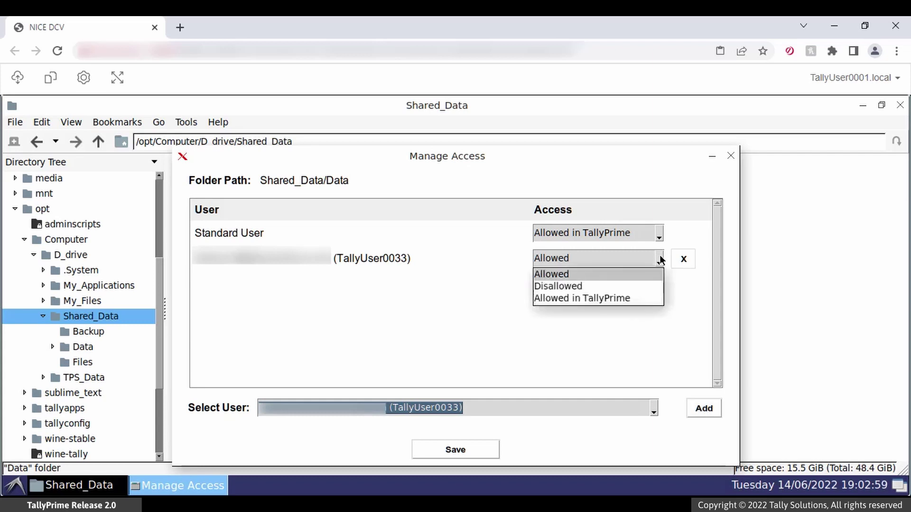
left_click(563, 274)
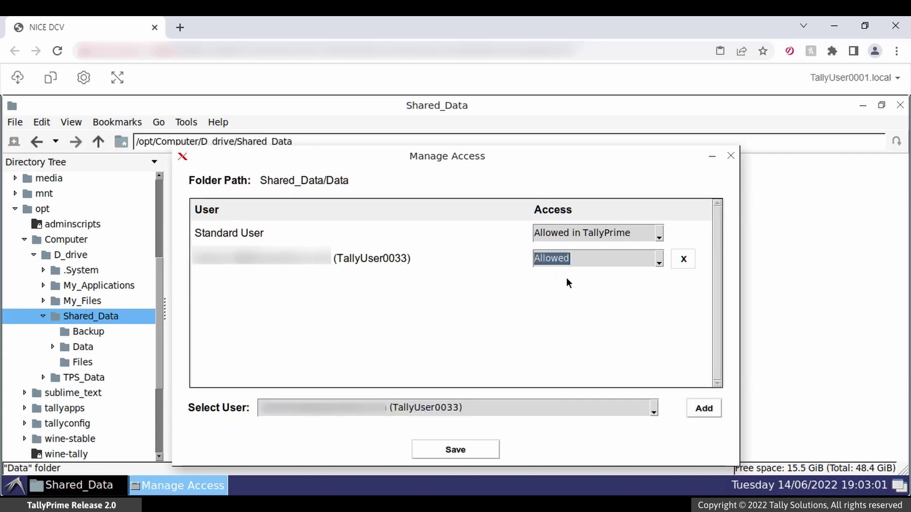
left_click(466, 449)
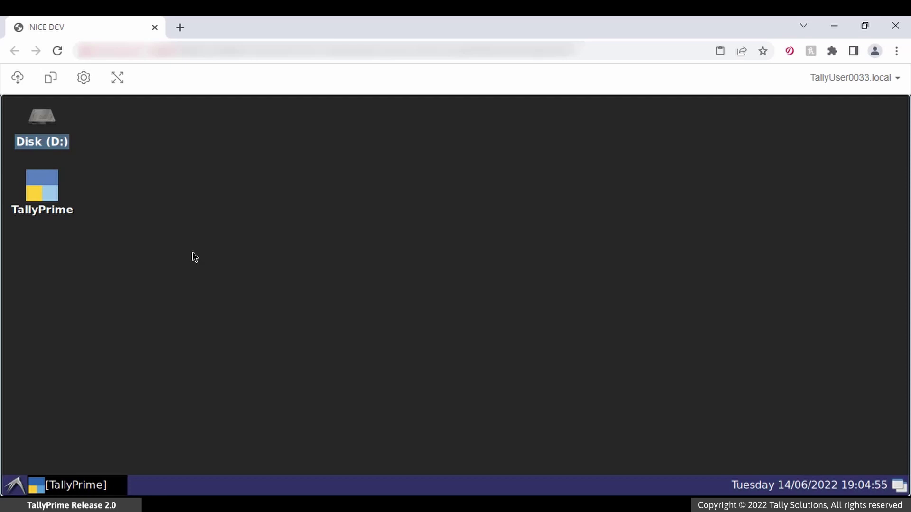
Open D:\Shared_Data\Data in the file manager and select the TBK900_10000.001 file
double_click(43, 128)
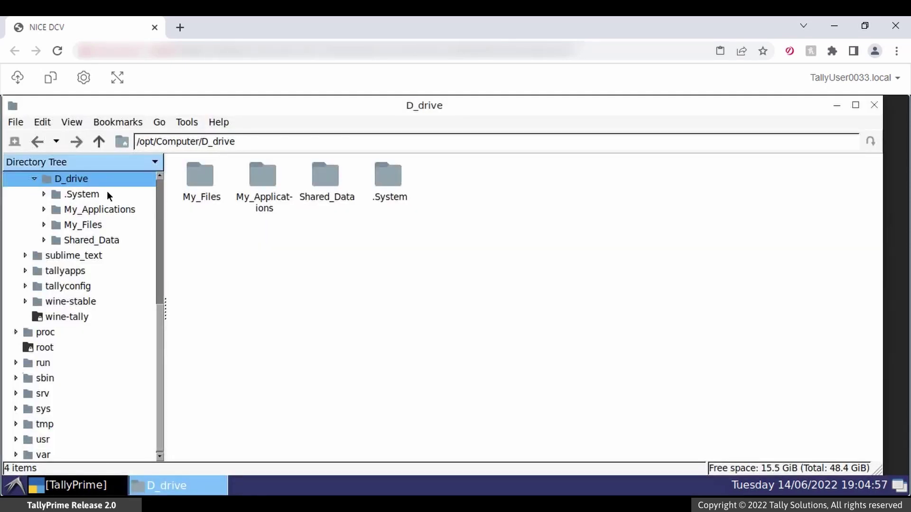
double_click(337, 184)
left_click(333, 186)
double_click(332, 185)
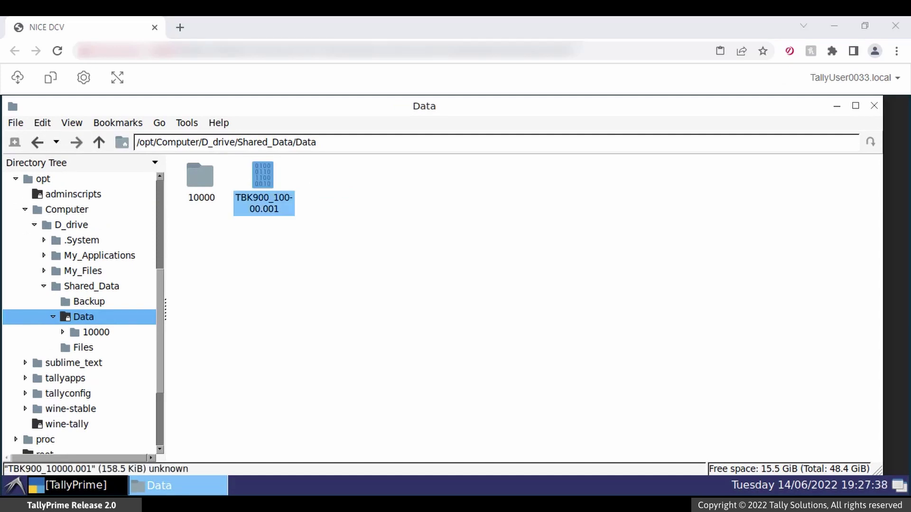
left_click(108, 487)
In Select Company, load National Enterprises from D:\Shared_Data\Data
key("Down")
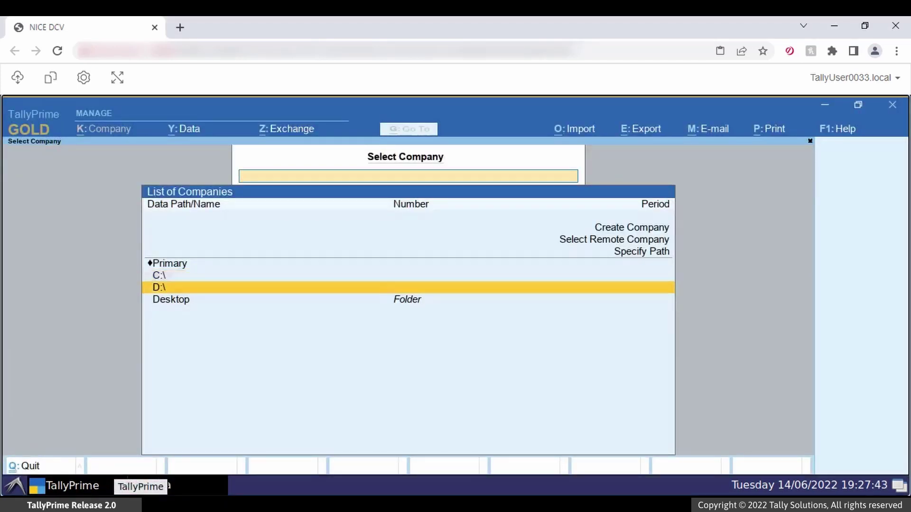
key("Return")
key("Down")
key("Down")
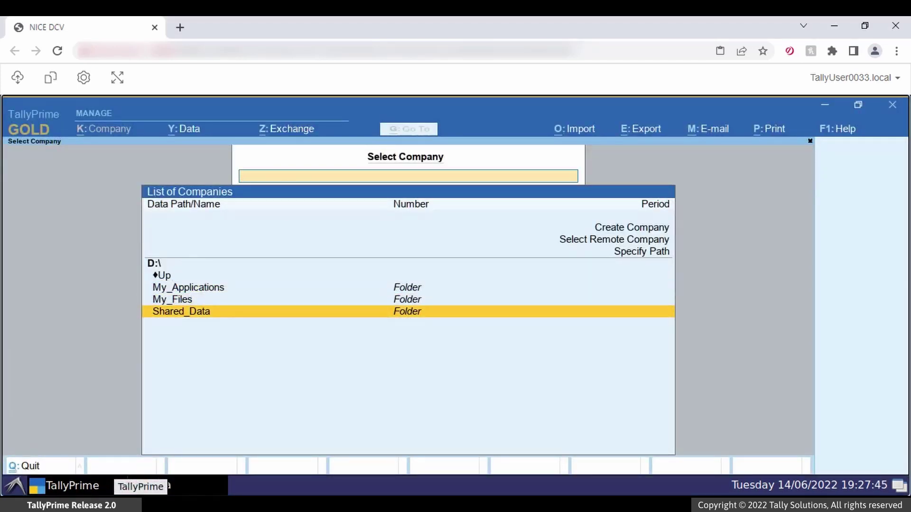
key("Return")
key("Down")
key("Return")
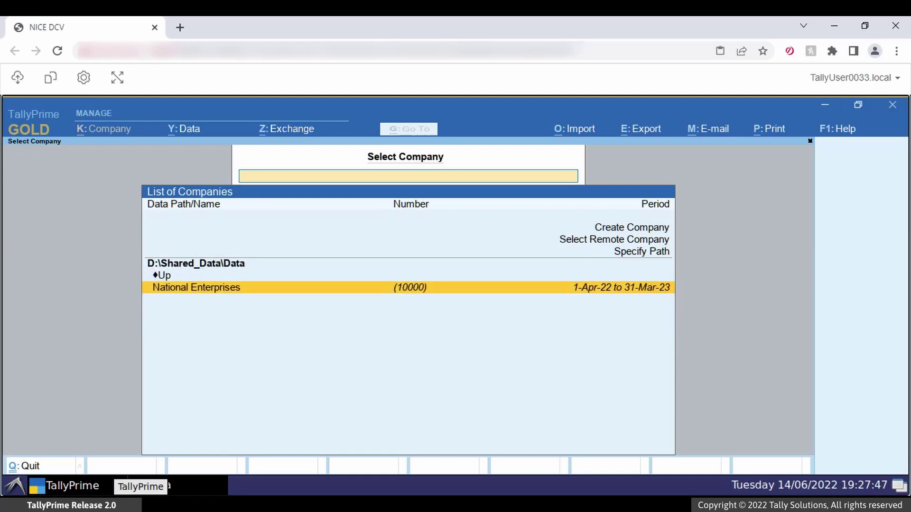
key("Return")
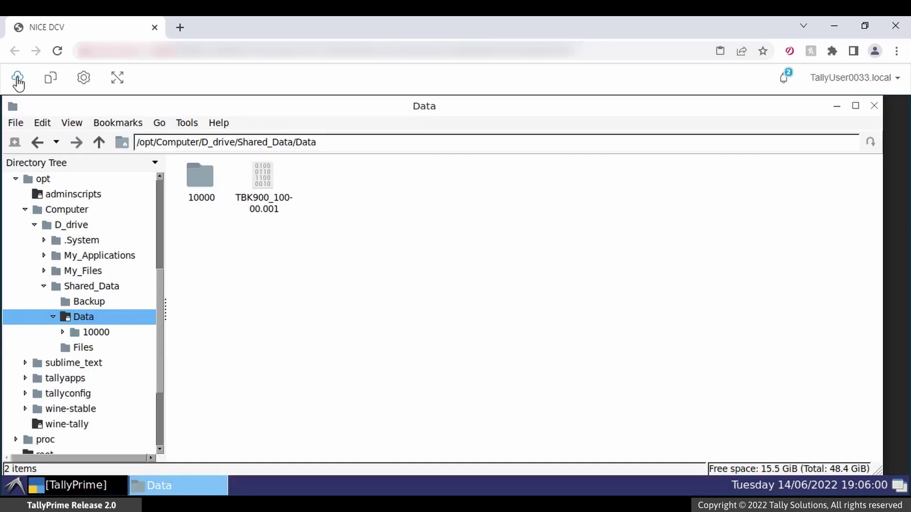
Download TBK900_10000.001 from Shared_Data/Data through the file transfer panel
left_click(18, 78)
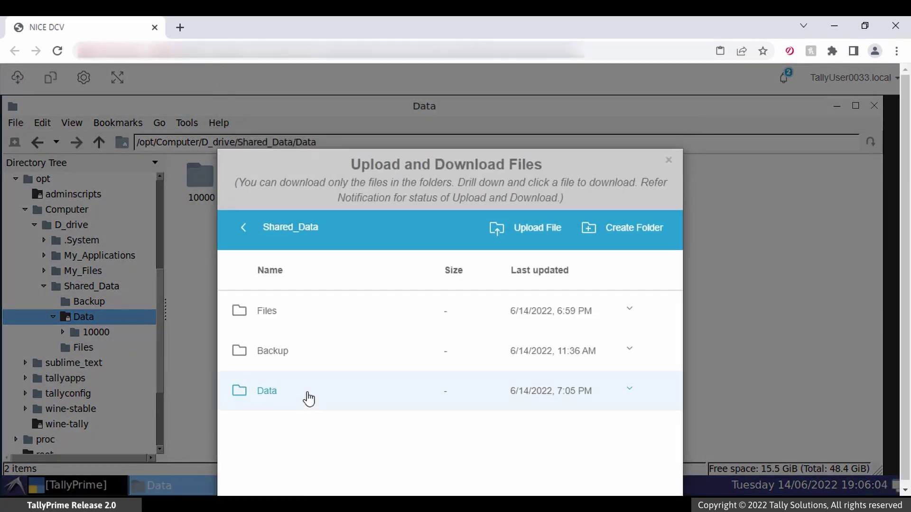
left_click(271, 400)
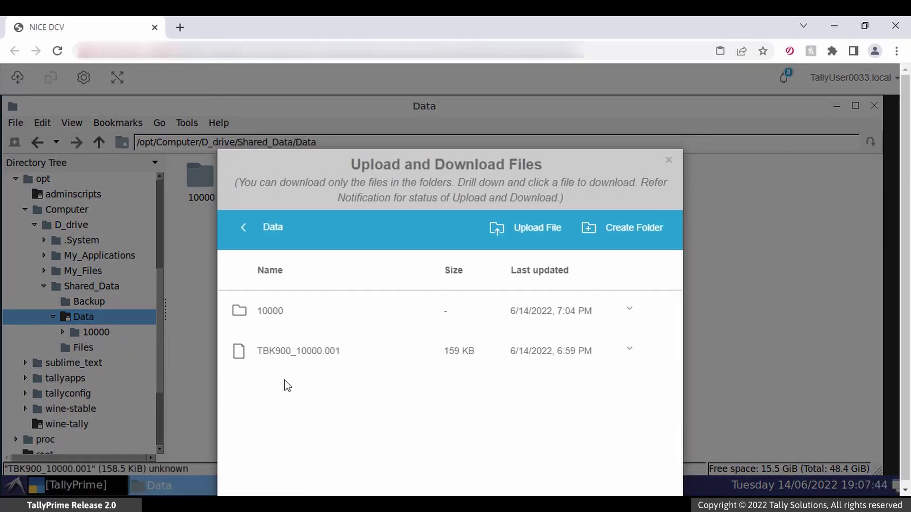
left_click(630, 350)
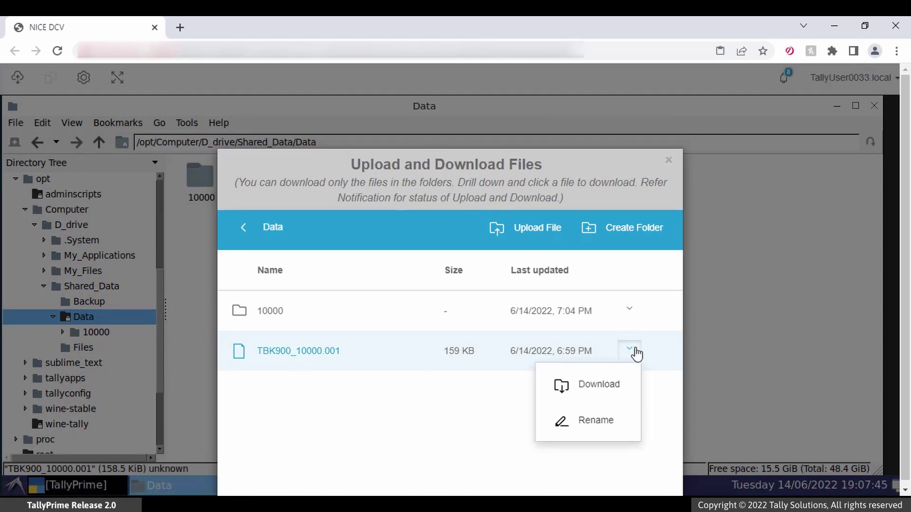
left_click(601, 385)
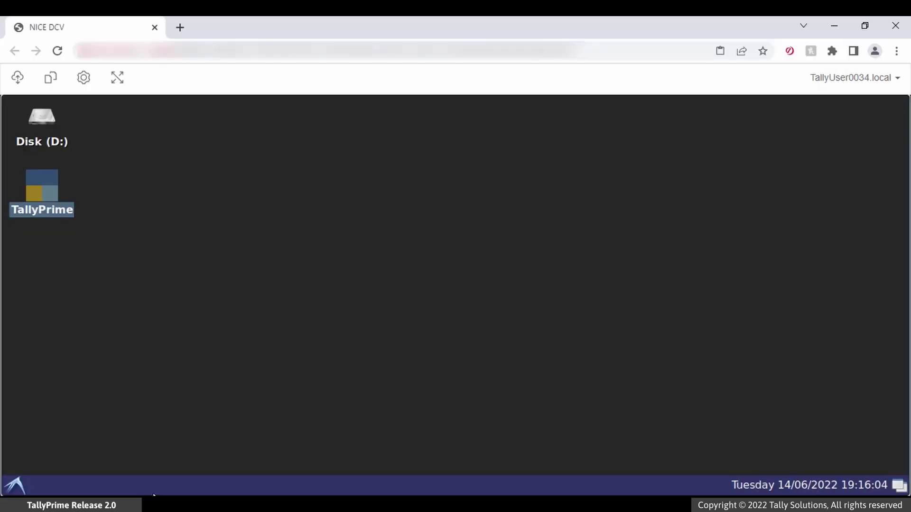
Try opening D:\Shared_Data\Data, dismiss the Permission denied error, minimise the window, and launch TallyPrime
double_click(47, 135)
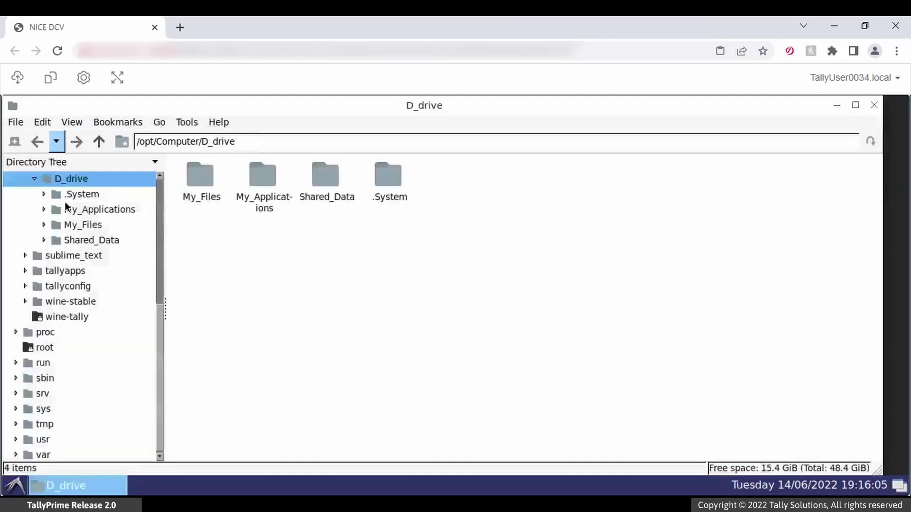
double_click(326, 188)
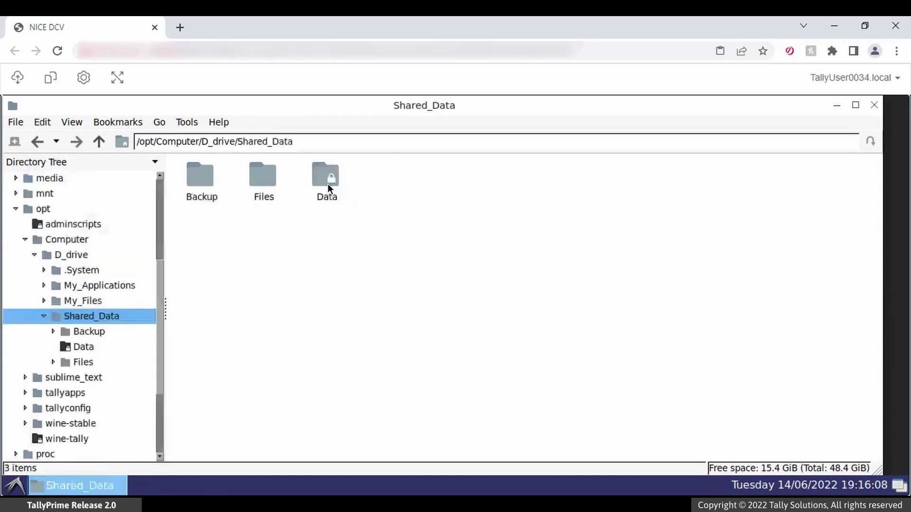
double_click(327, 184)
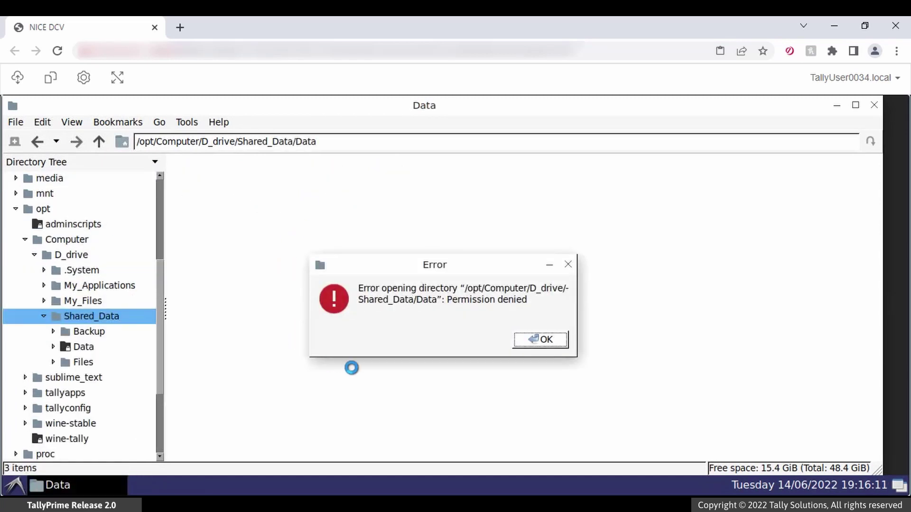
left_click(557, 343)
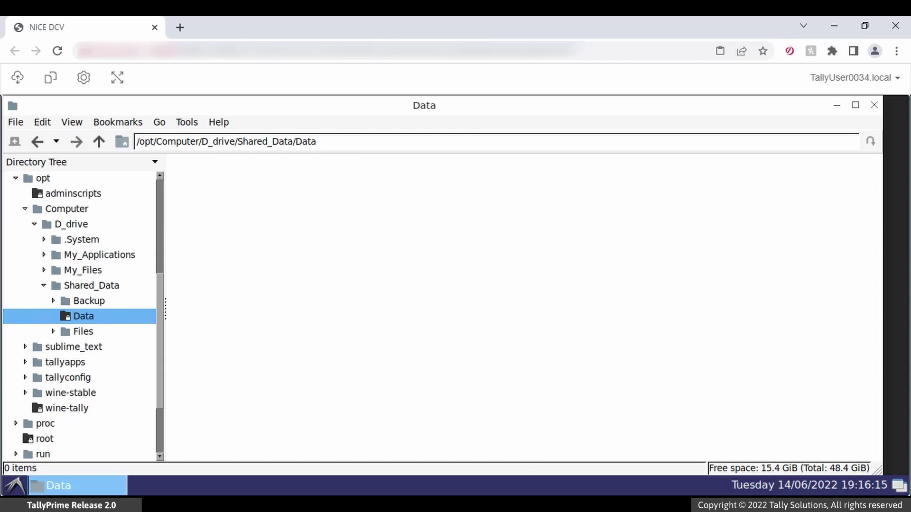
left_click(837, 105)
double_click(67, 204)
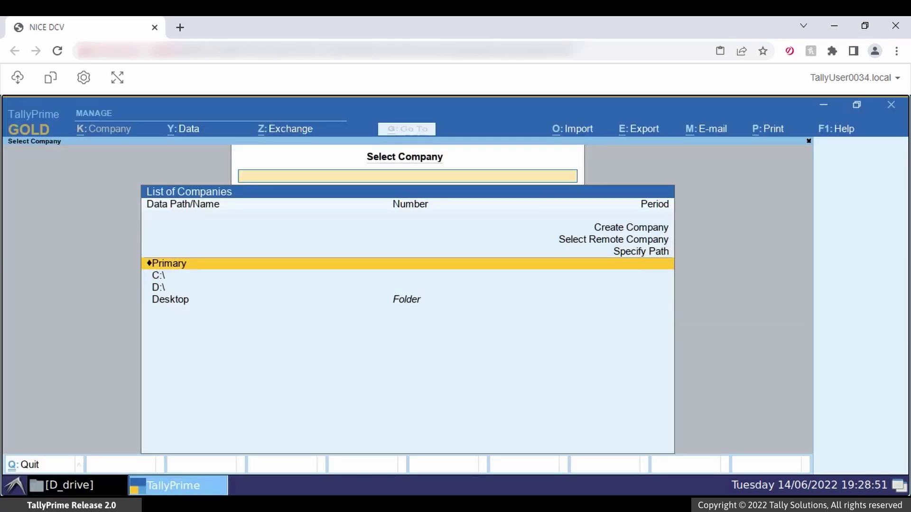
Navigate D:\ > Shared_Data > Data in Select Company and load National Enterprises
key("Down")
key("Down")
key("Return")
key("Down")
key("Down")
key("Return")
key("Down")
key("Return")
key("Return")
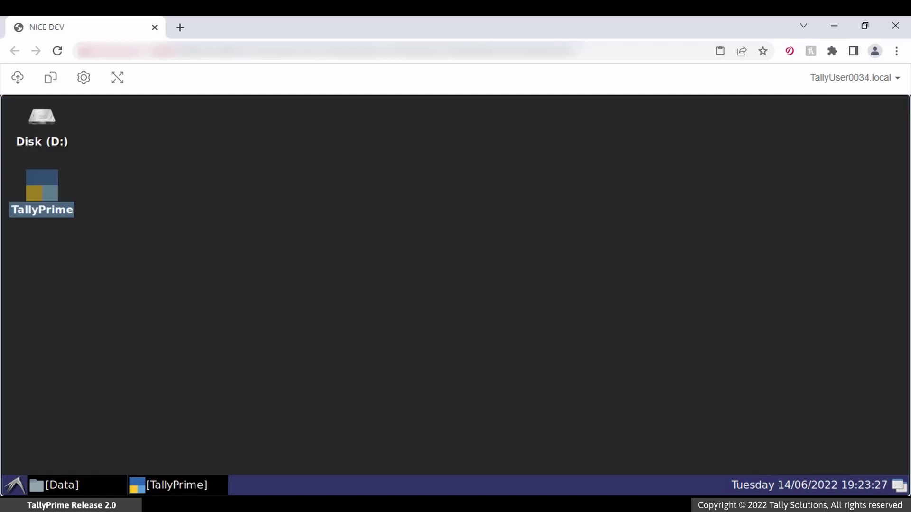
Try browsing Shared_Data/Data in the file transfer panel and check the STORAGE error notification
left_click(18, 79)
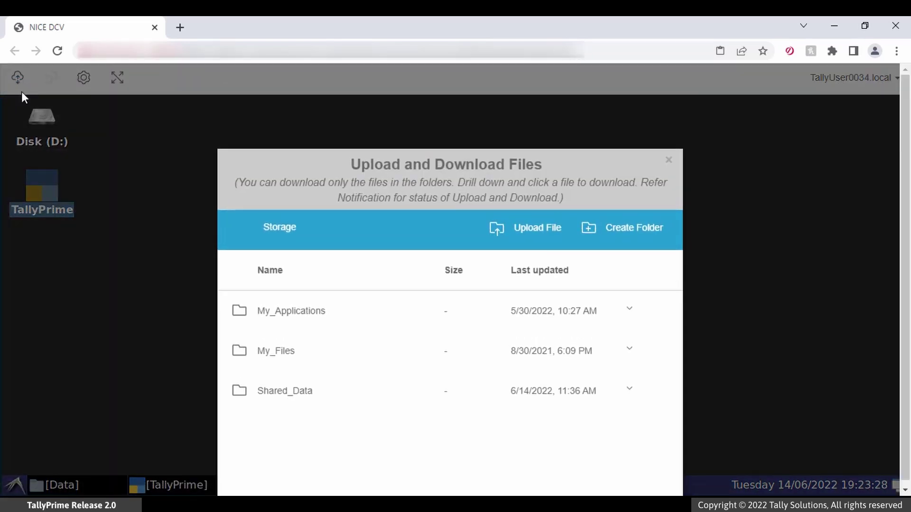
left_click(284, 395)
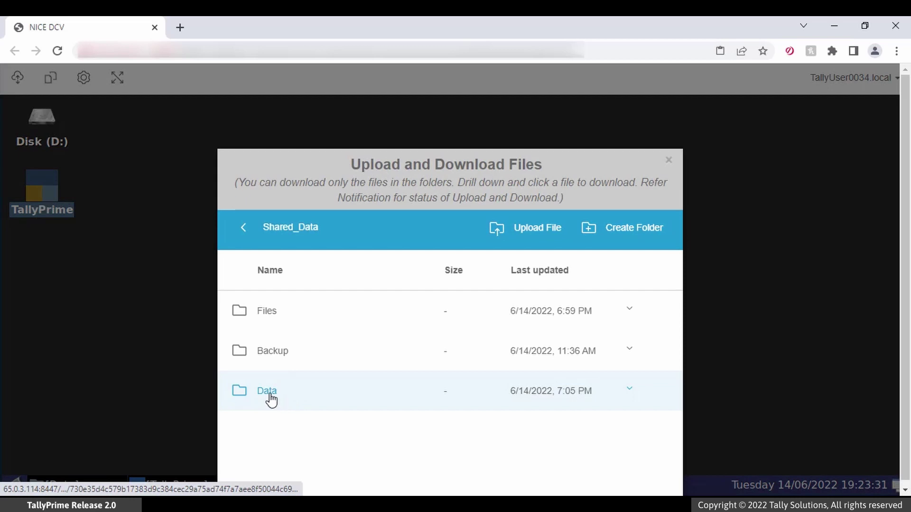
left_click(270, 397)
left_click(786, 82)
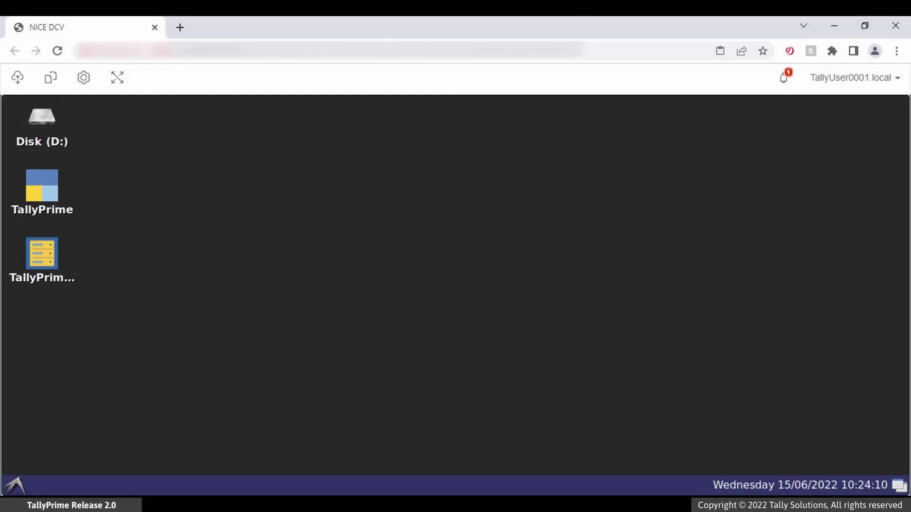
Open the Set permissions dialog for the Bangalore folder in D:\Shared_Data\Data
double_click(62, 134)
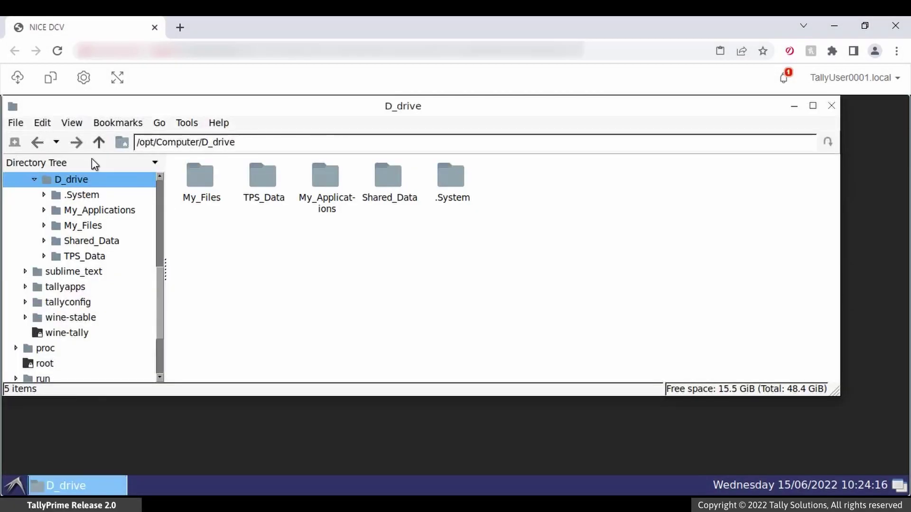
double_click(392, 185)
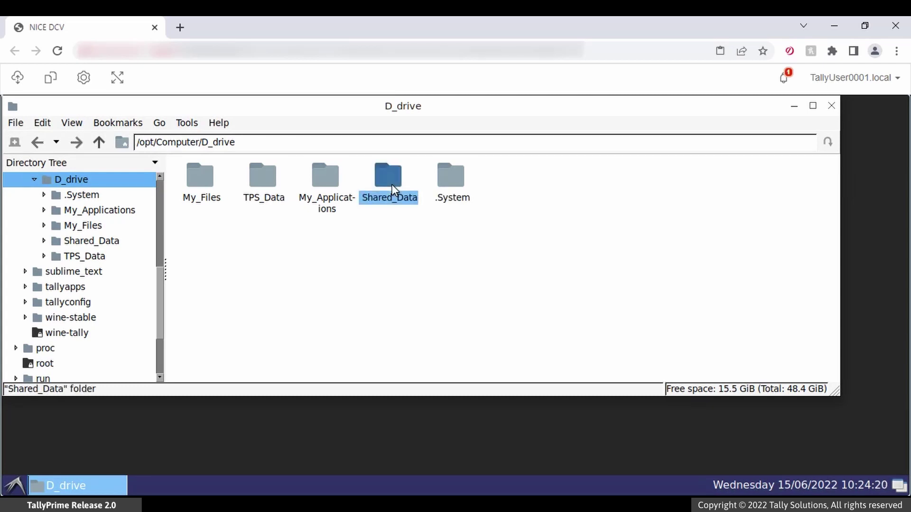
double_click(327, 181)
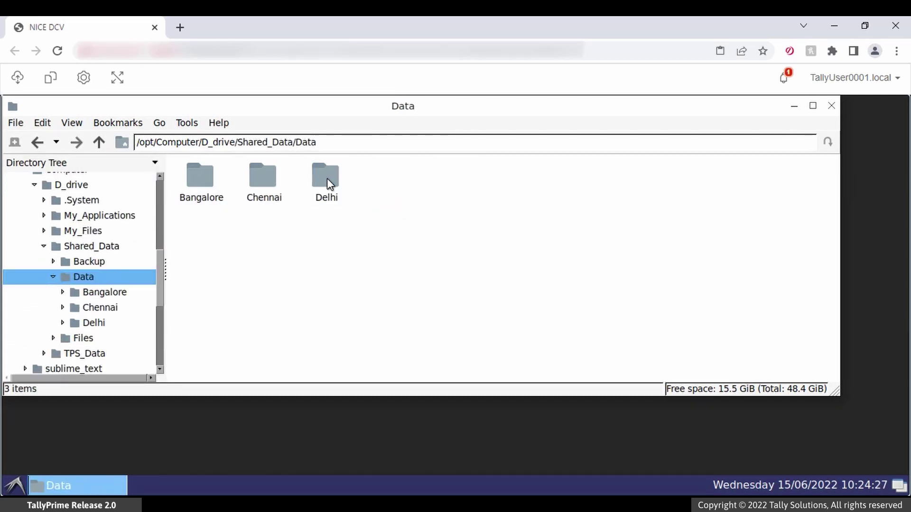
right_click(203, 187)
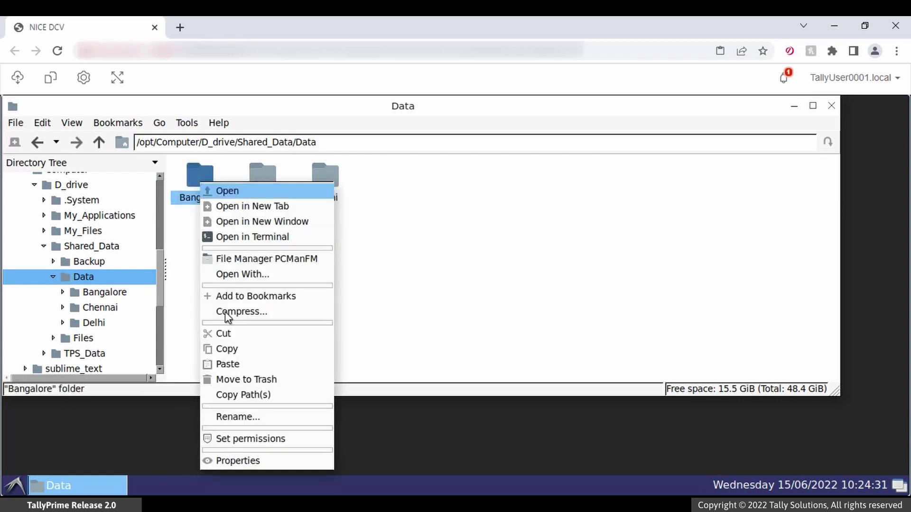
left_click(272, 439)
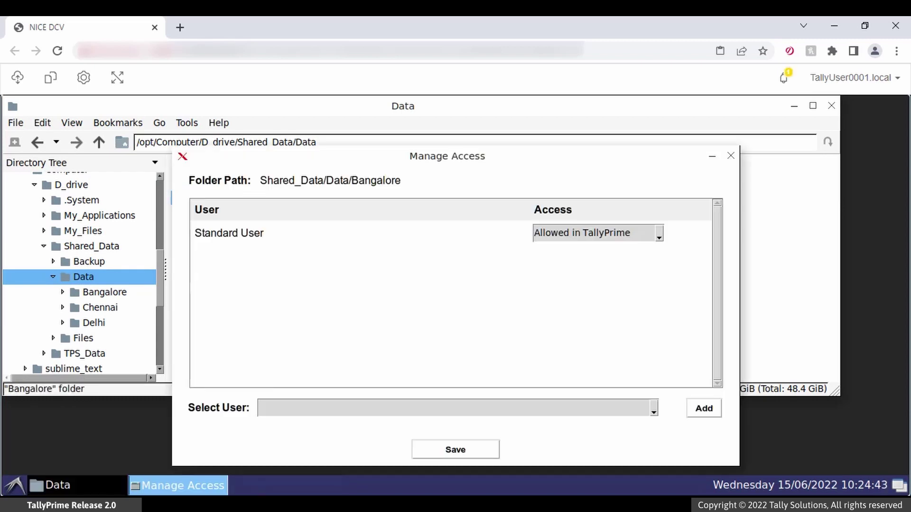
Set Standard User to Disallowed on Bangalore and add one user with Allowed access
left_click(659, 240)
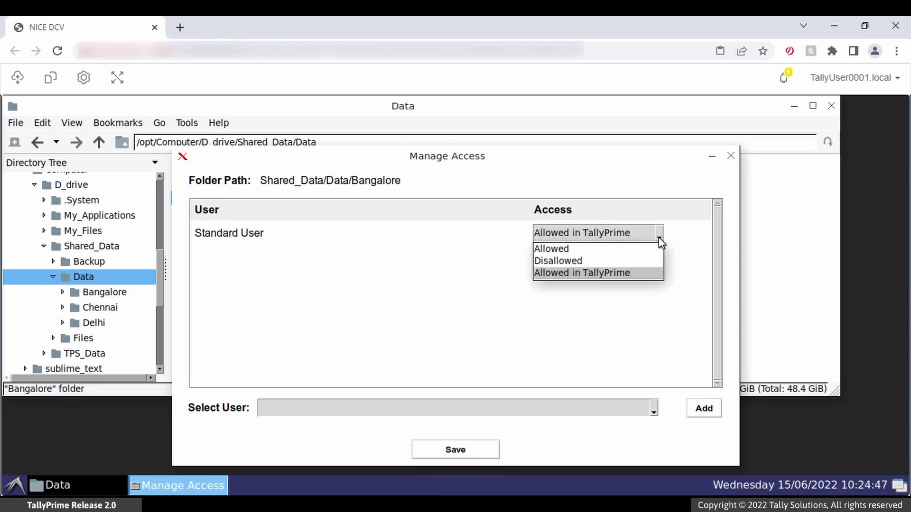
left_click(621, 261)
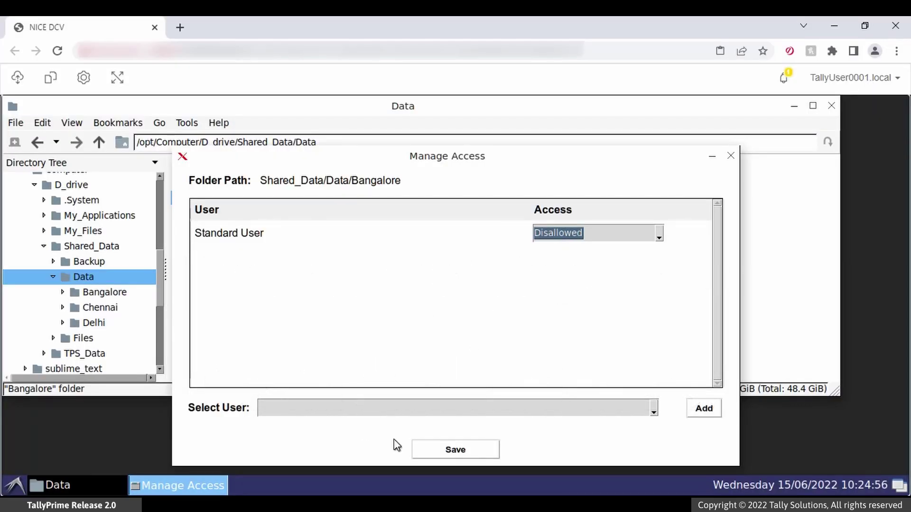
left_click(654, 411)
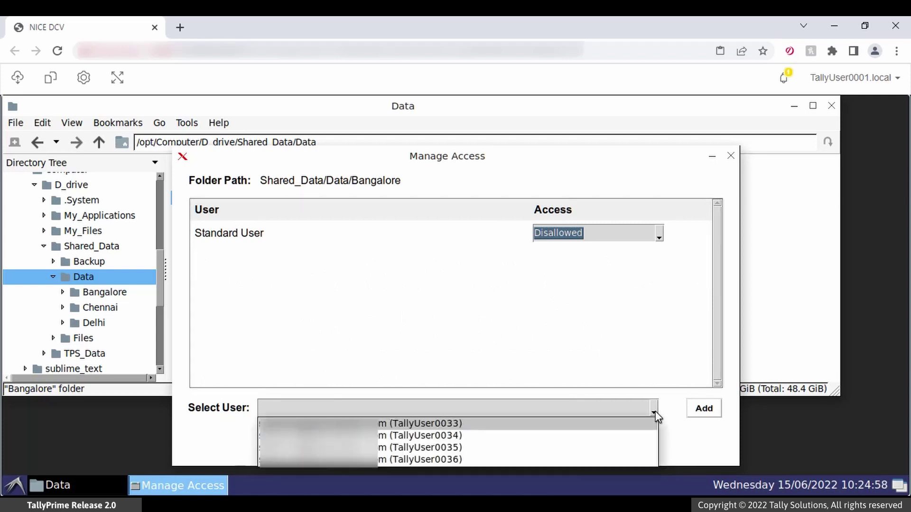
left_click(459, 447)
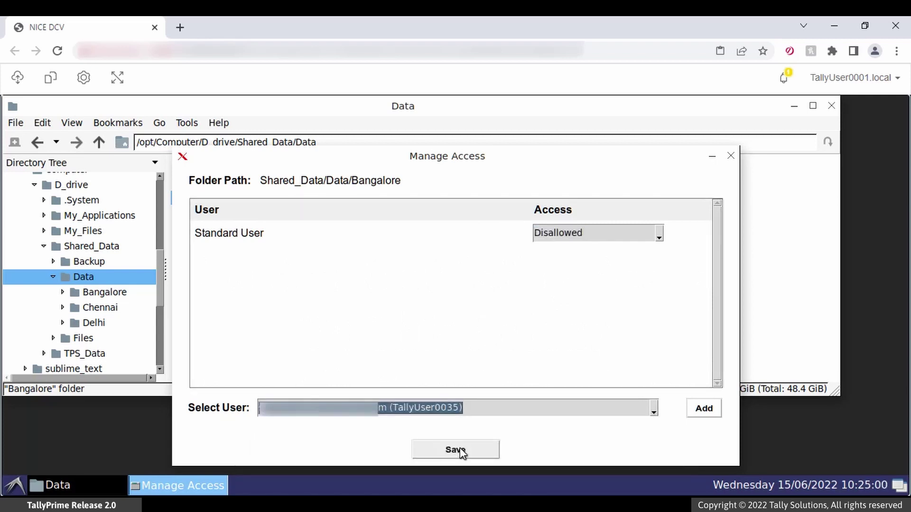
left_click(706, 413)
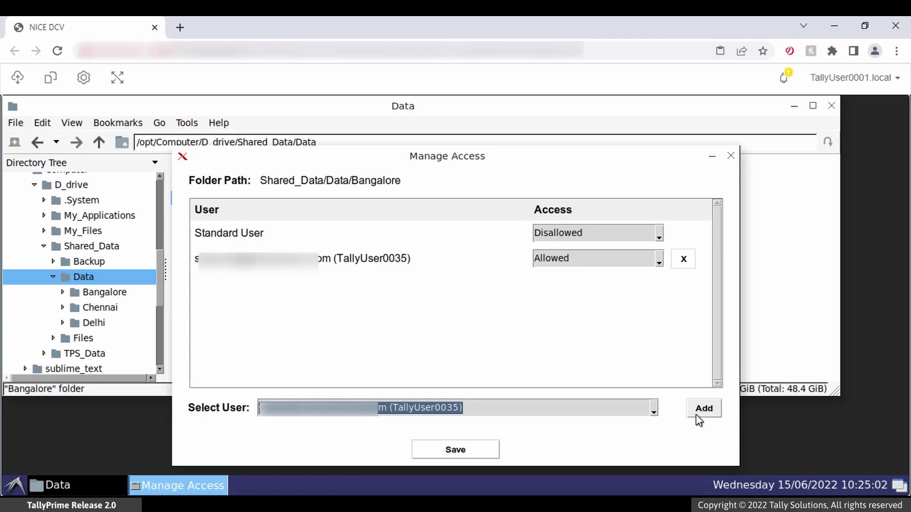
left_click(658, 258)
left_click(623, 274)
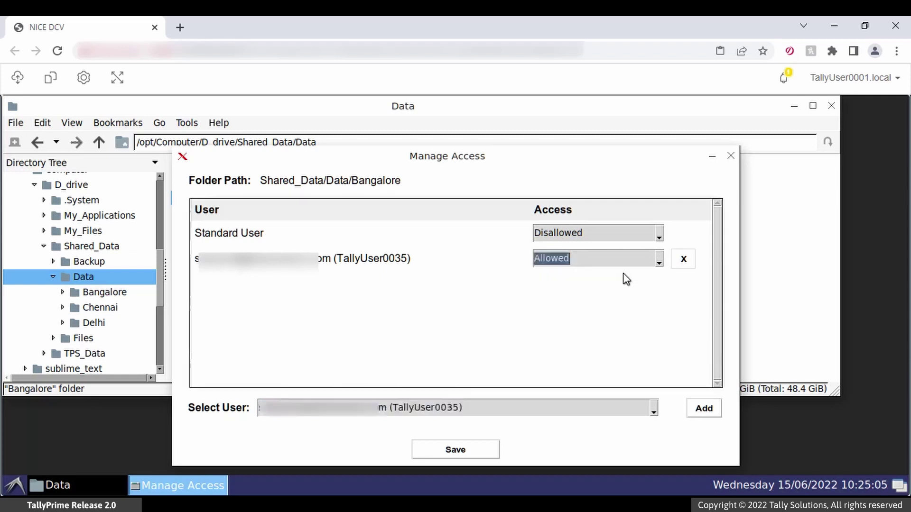
Add a second user as 'Allowed in TallyPrime' and save the Bangalore rules
left_click(654, 411)
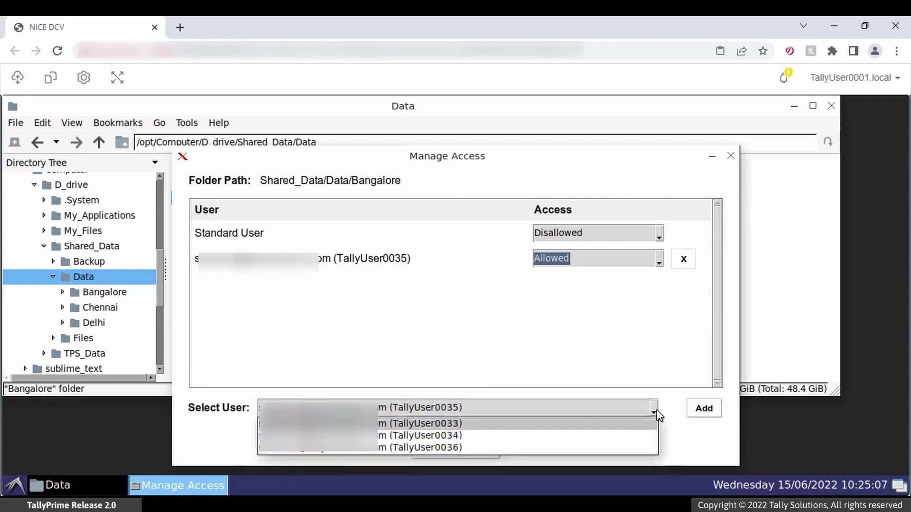
left_click(620, 447)
left_click(705, 410)
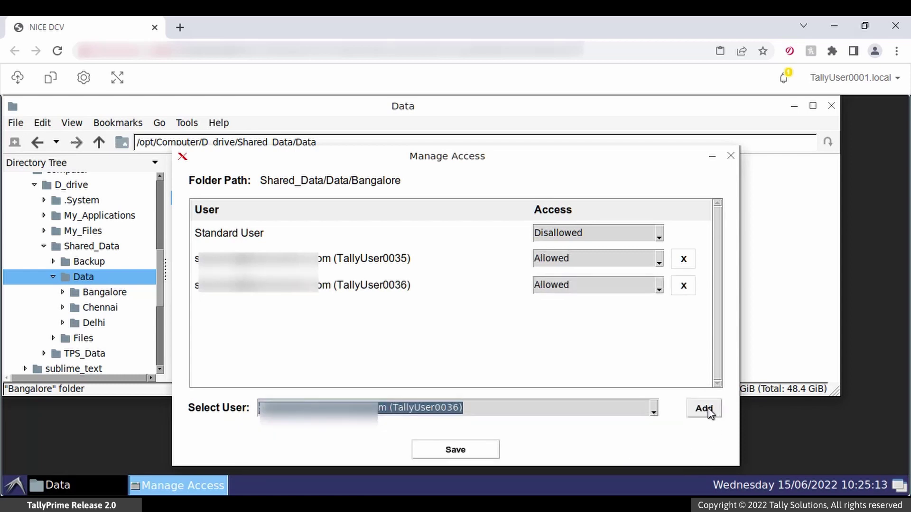
left_click(660, 289)
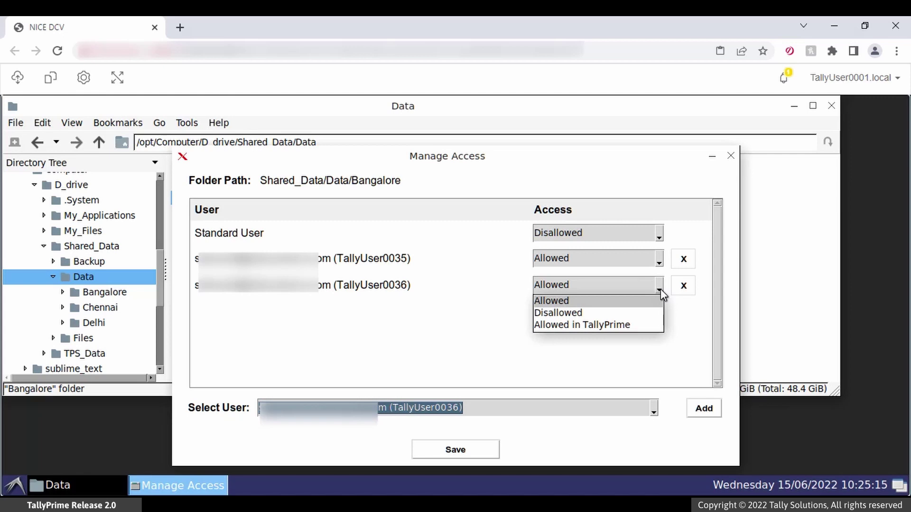
left_click(648, 325)
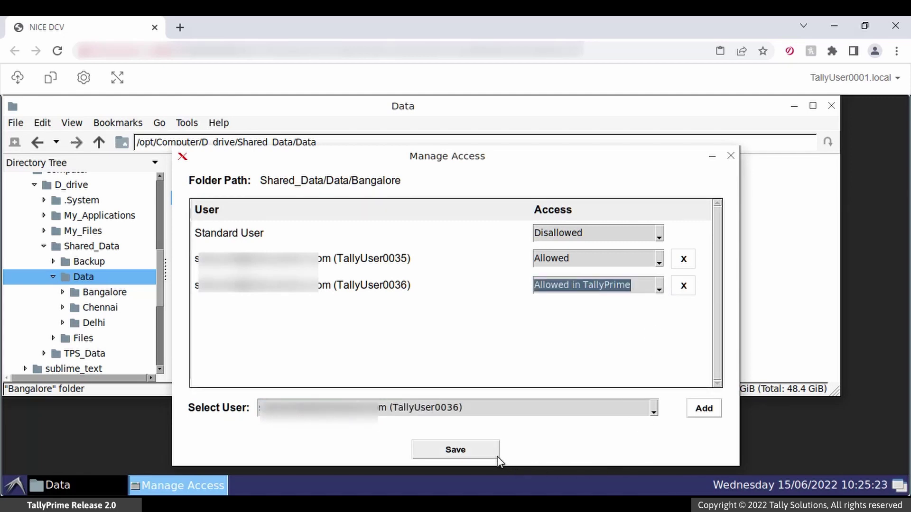
left_click(496, 455)
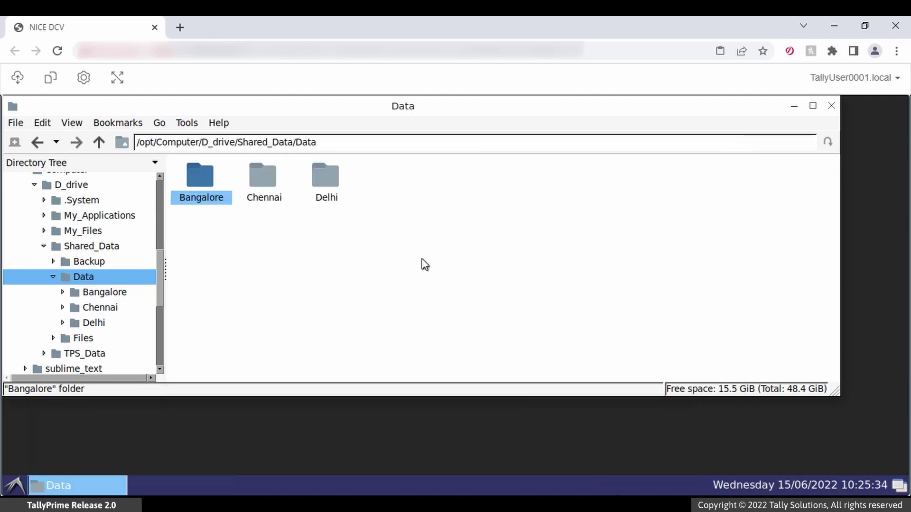
Set Standard User to Disallowed in the Delhi folder's permissions
right_click(329, 186)
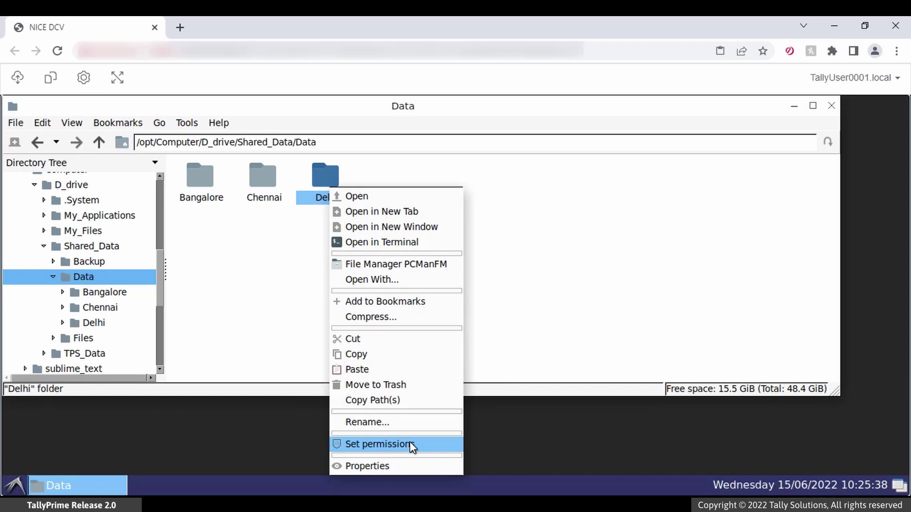
left_click(410, 444)
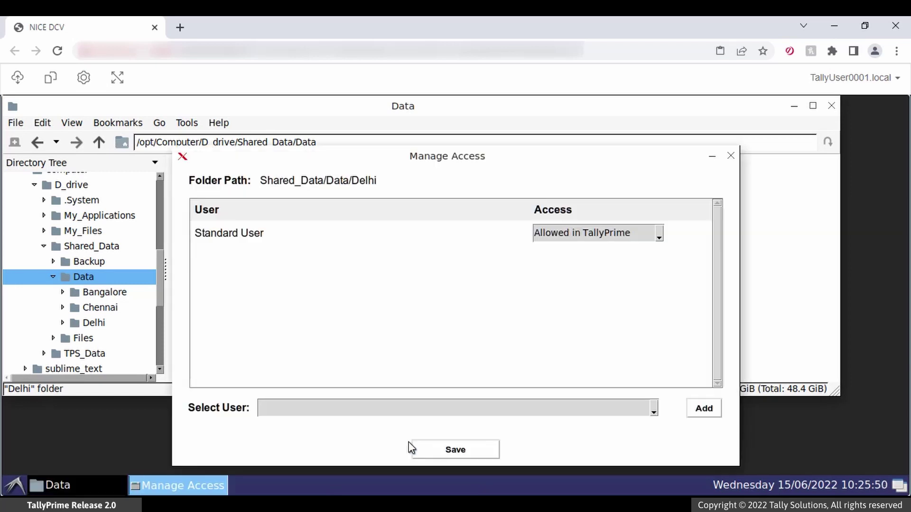
left_click(662, 233)
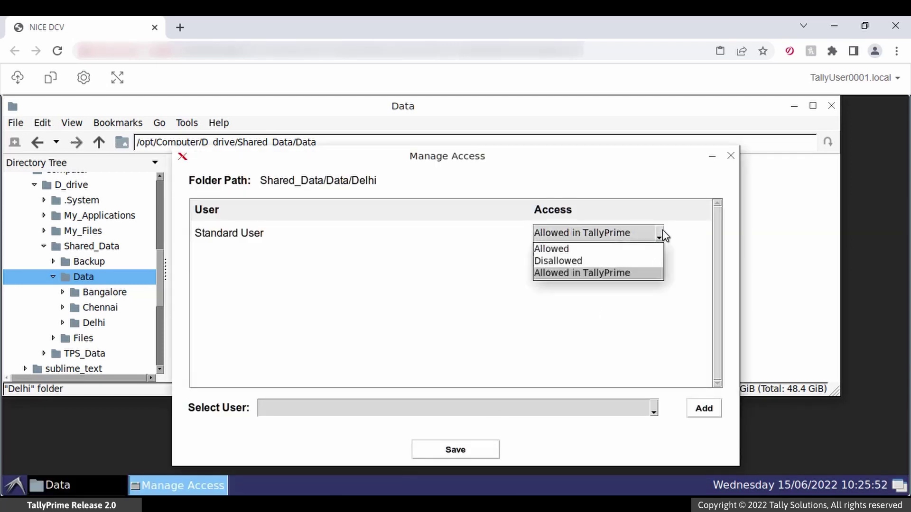
left_click(635, 262)
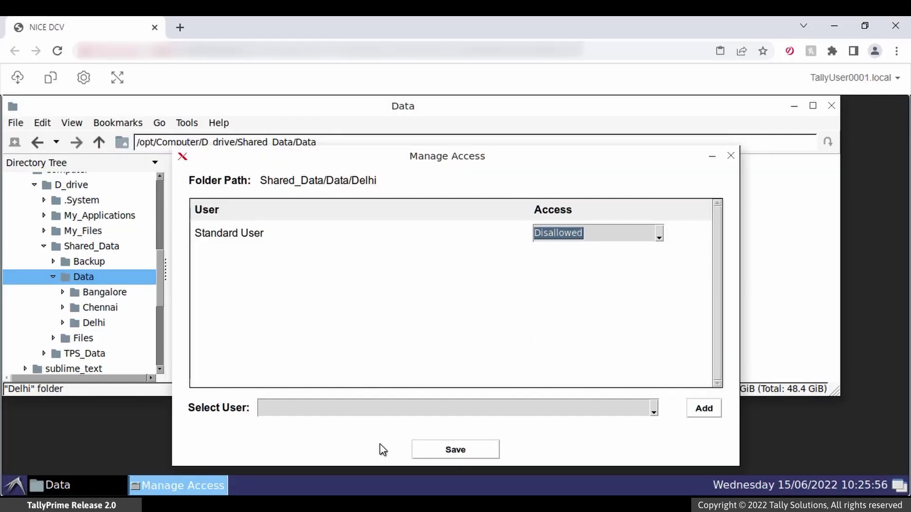
Add a specific user to the Delhi access list with Allowed access
left_click(654, 409)
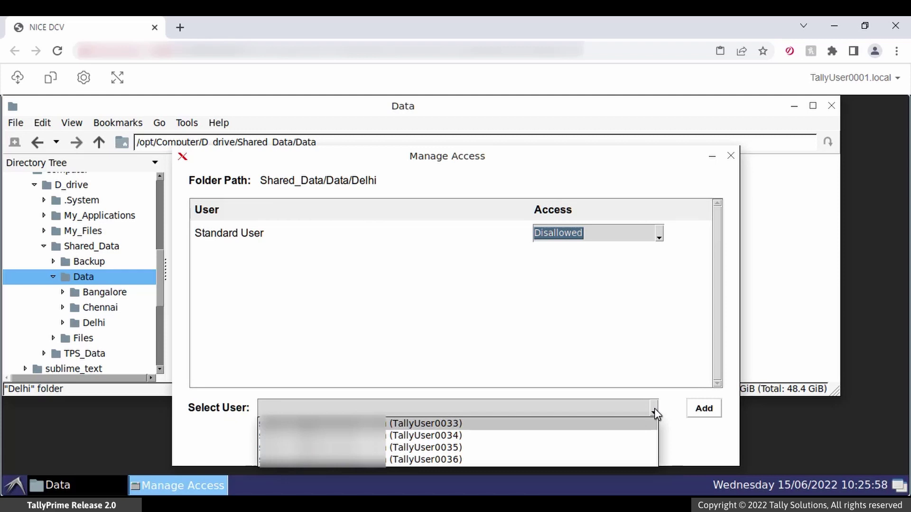
left_click(554, 423)
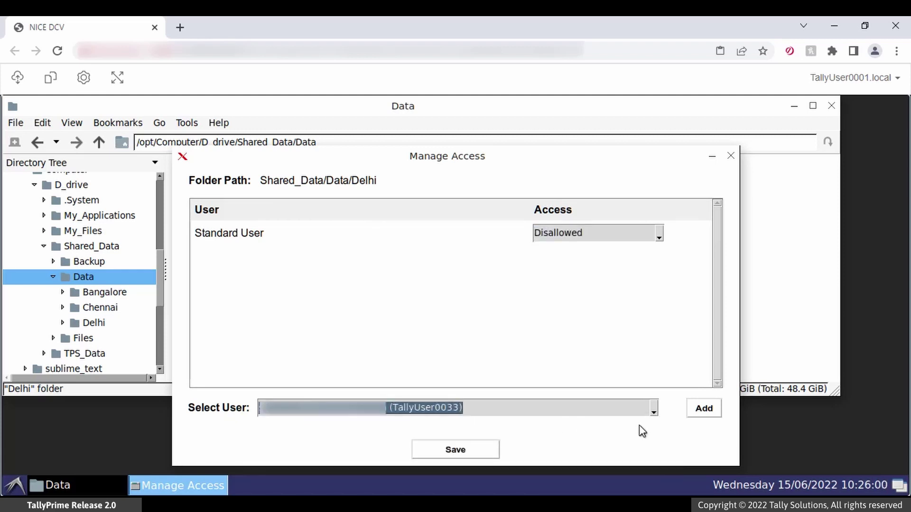
left_click(701, 409)
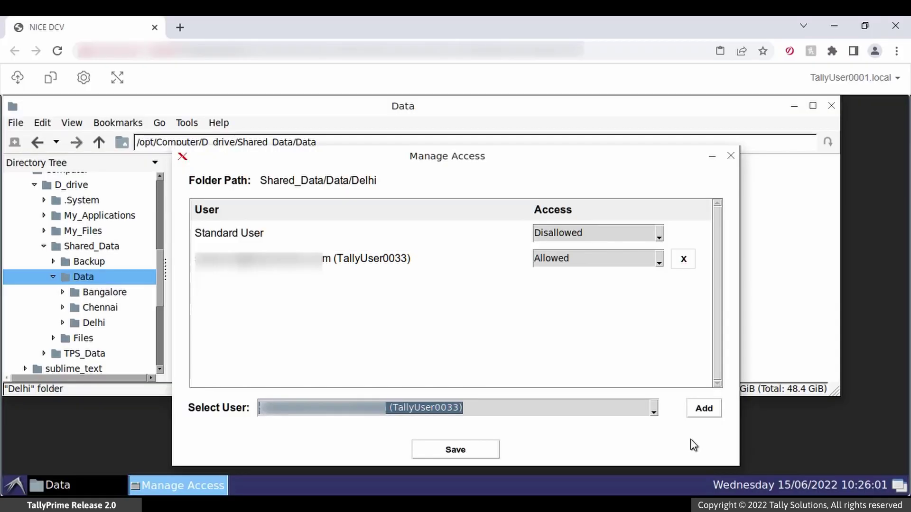
left_click(659, 260)
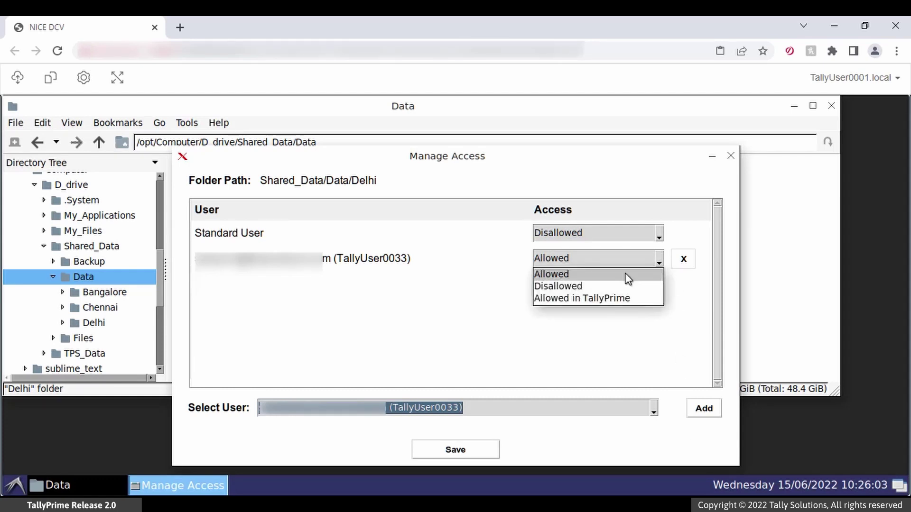
left_click(611, 277)
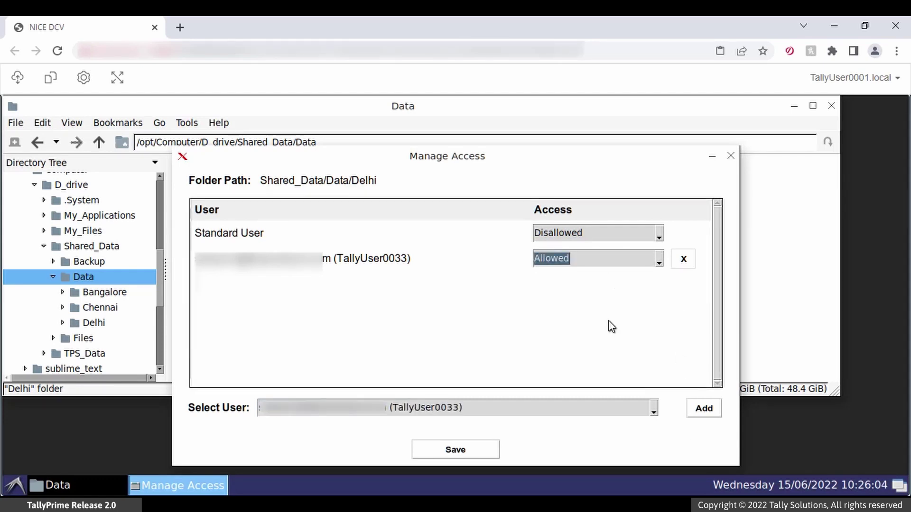
Add a second user as Allowed and save the Delhi access rules
left_click(653, 411)
left_click(560, 424)
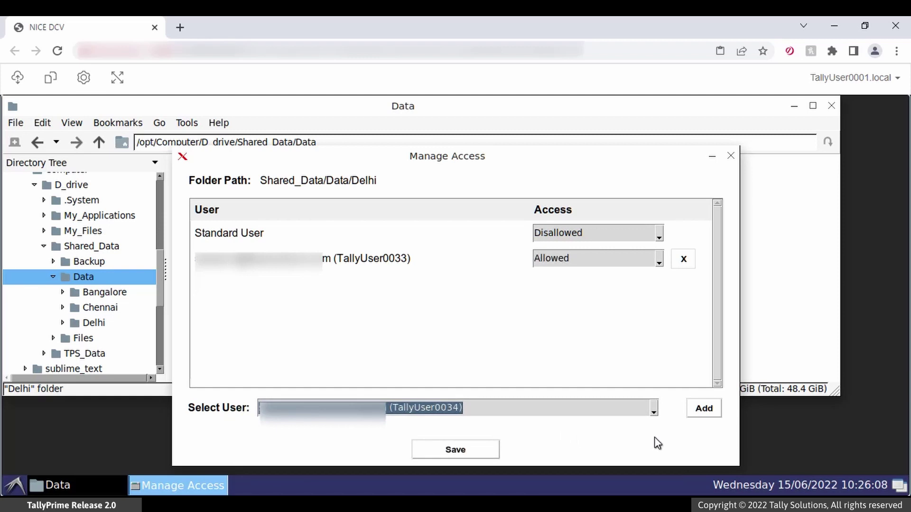
left_click(704, 412)
left_click(659, 287)
left_click(611, 300)
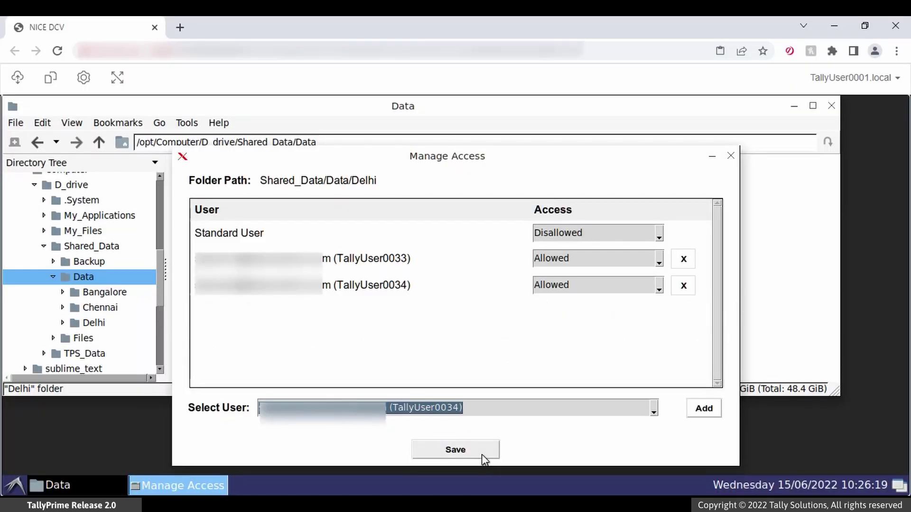
left_click(482, 454)
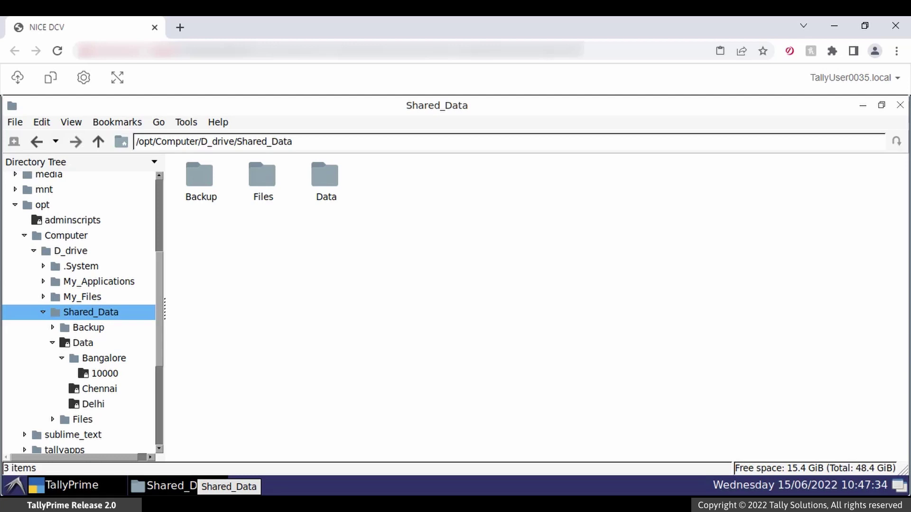
Open Data > Bangalore in the file manager and in TallyPrime's company selection
double_click(334, 178)
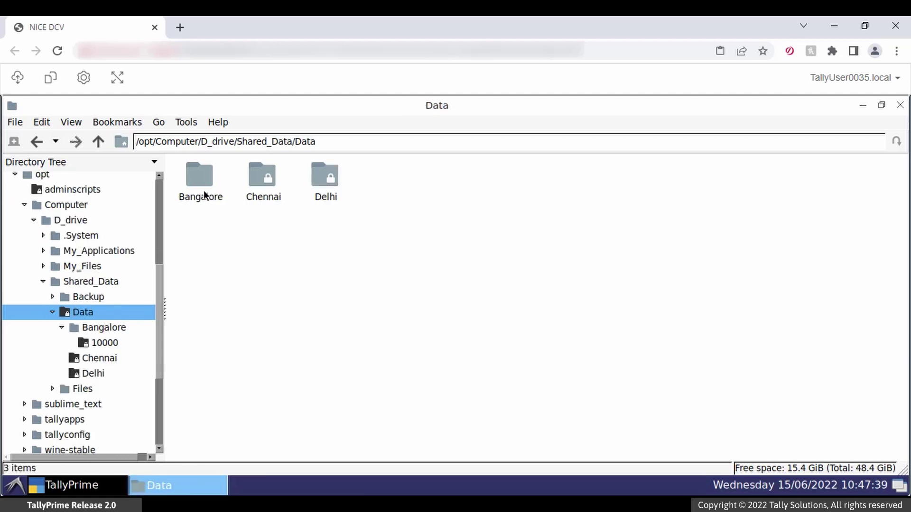
double_click(206, 182)
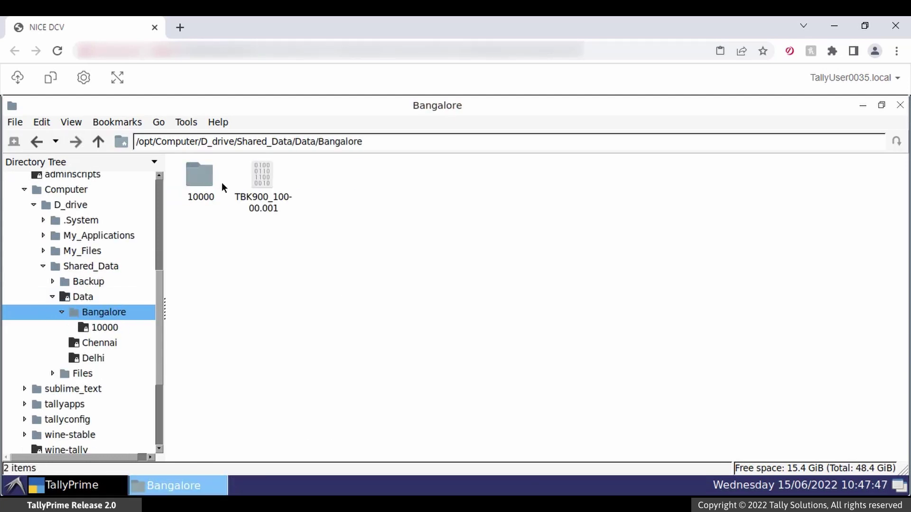
left_click(862, 105)
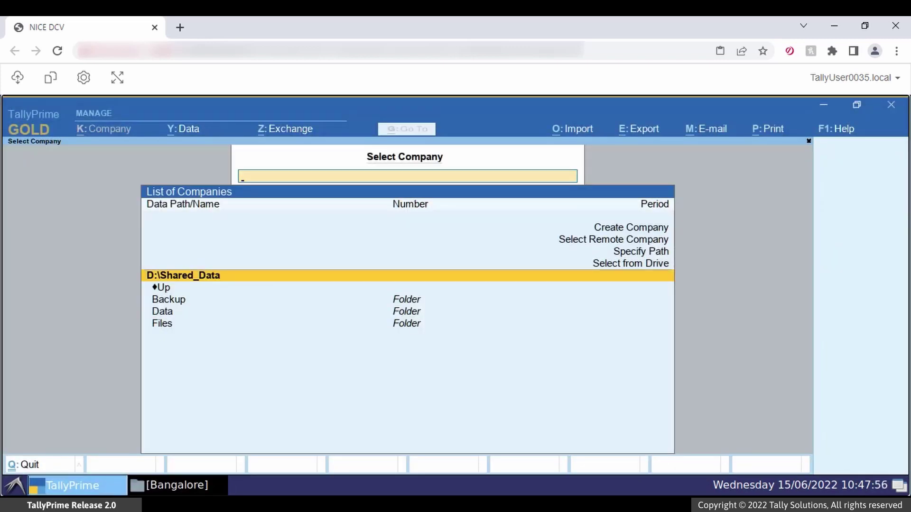
key("Down")
key("Down")
key("Down")
key("Return")
key("Return")
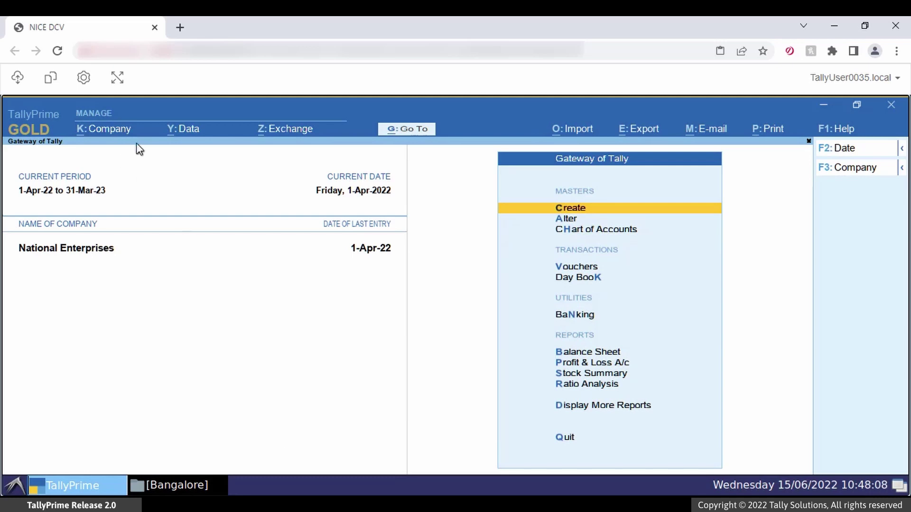
Download TBK900_10000.001 from Shared_Data/Data/Bangalore via Upload and Download Files
left_click(14, 81)
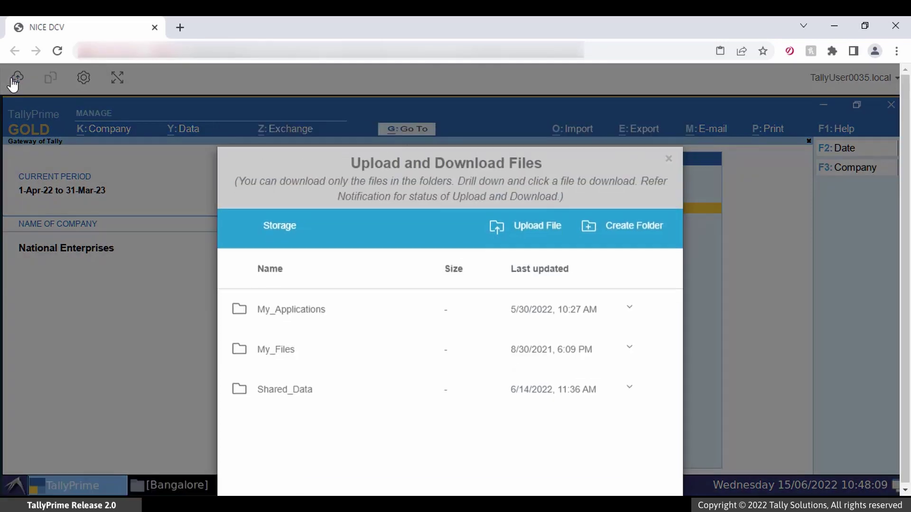
left_click(284, 401)
left_click(268, 398)
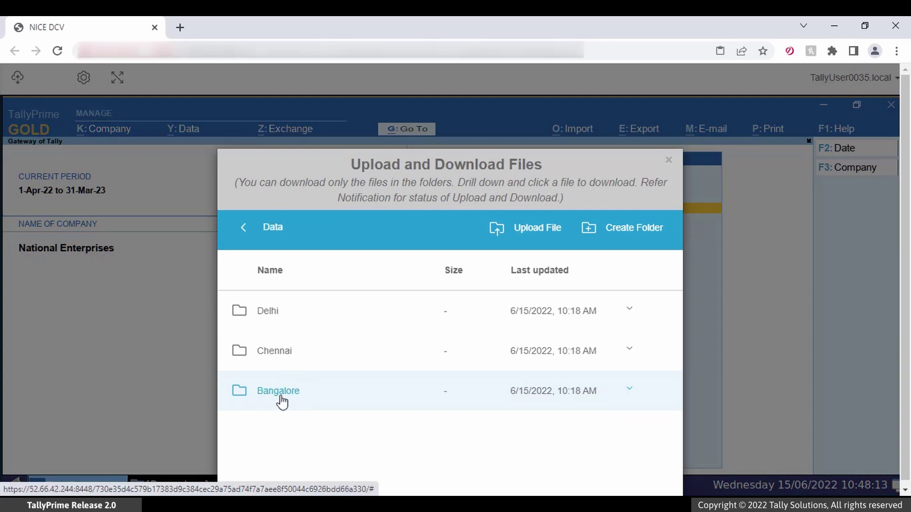
left_click(283, 401)
left_click(629, 353)
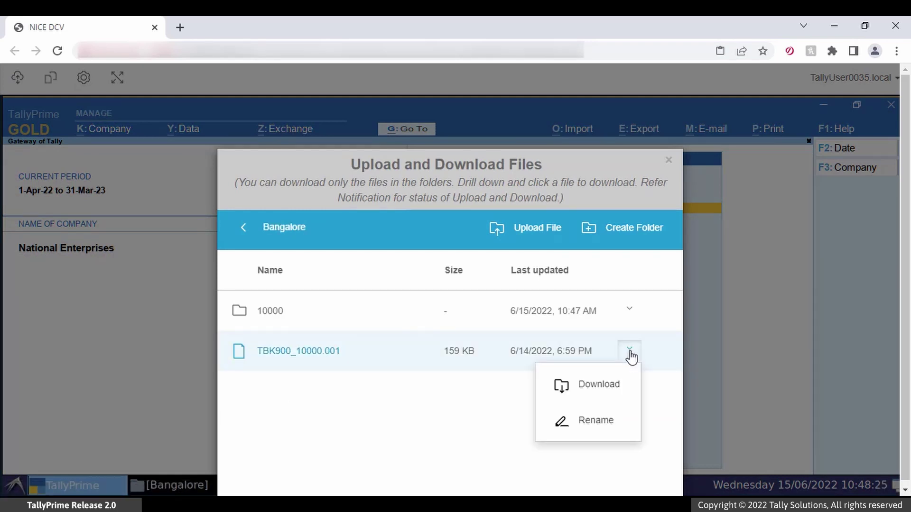
left_click(615, 386)
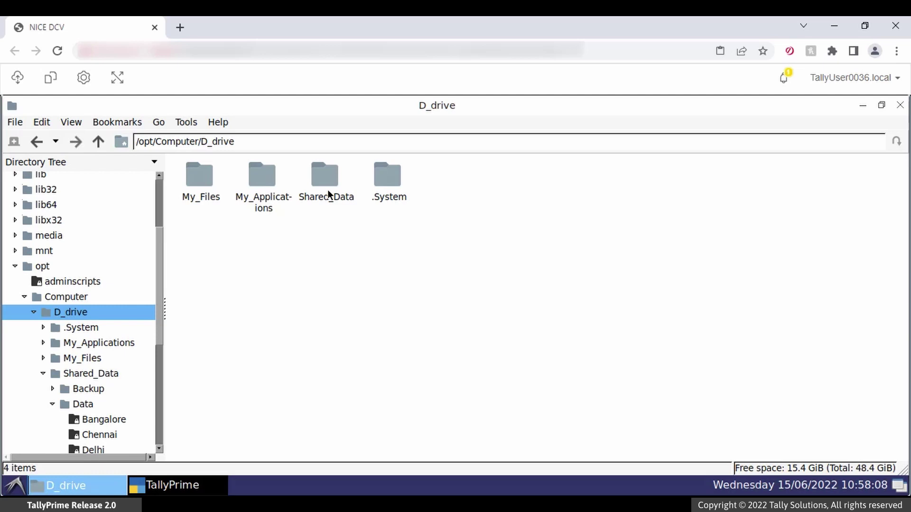
Try opening Shared_Data/Data/Bangalore in the file manager and dismiss the permission denied error
left_click(327, 190)
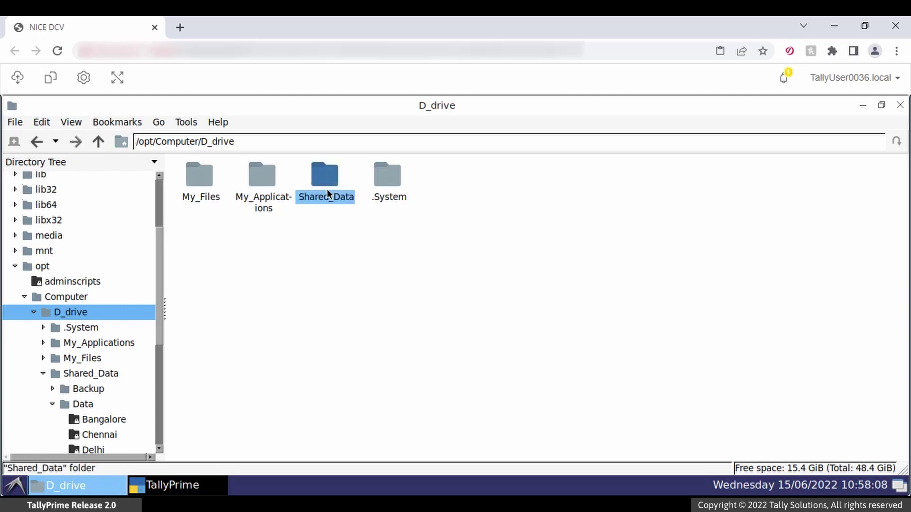
double_click(326, 190)
left_click(332, 185)
double_click(332, 185)
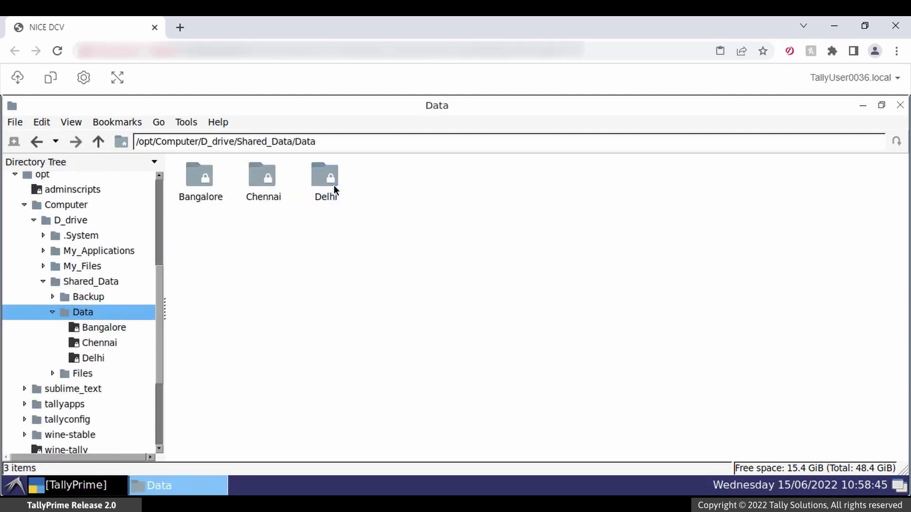
double_click(200, 190)
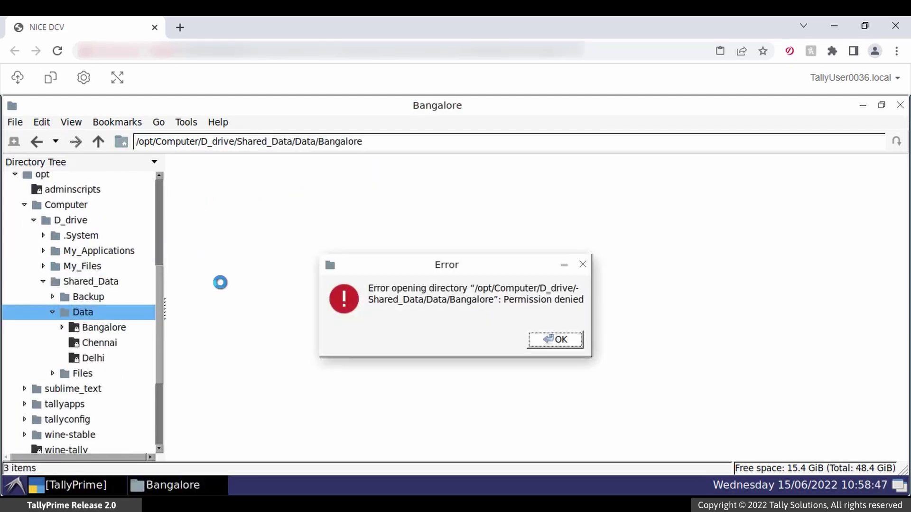
left_click(568, 341)
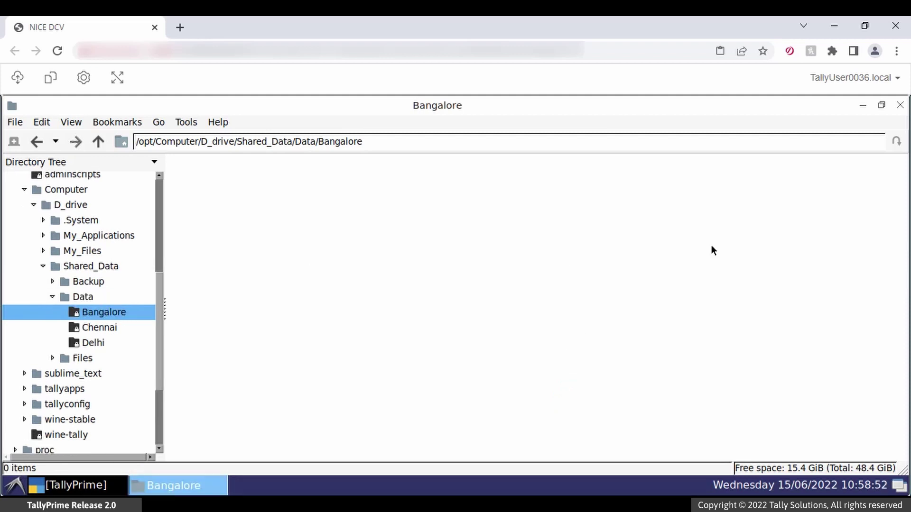
left_click(863, 106)
Load National Enterprises from Data/Bangalore in TallyPrime's Select Company list
left_click(114, 486)
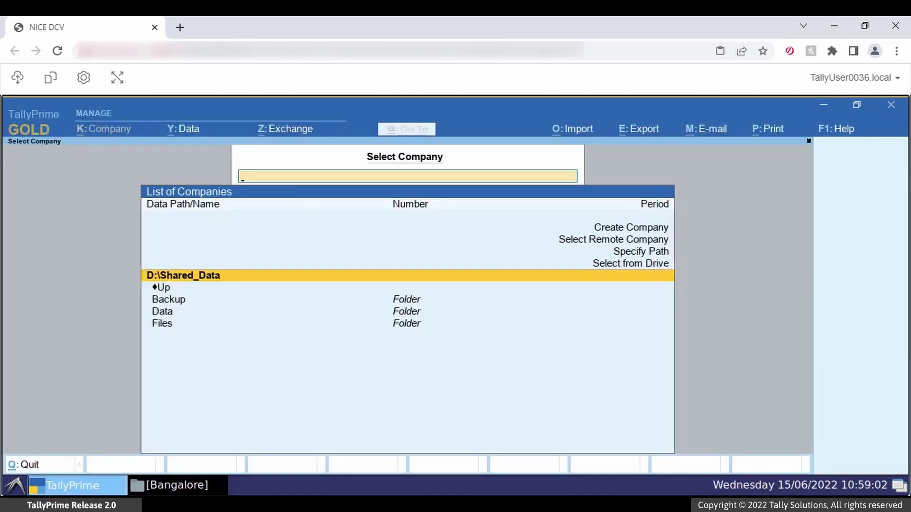
key("Down")
key("Down")
key("Down")
key("Return")
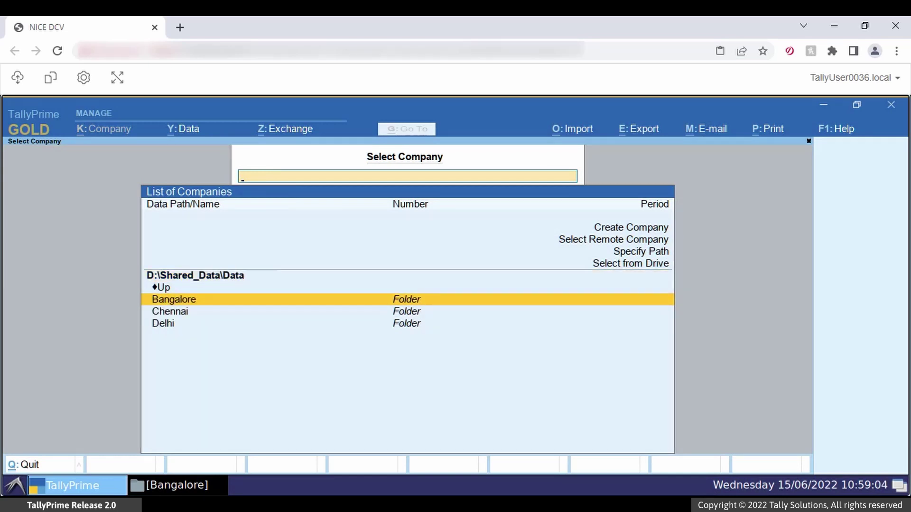
key("Return")
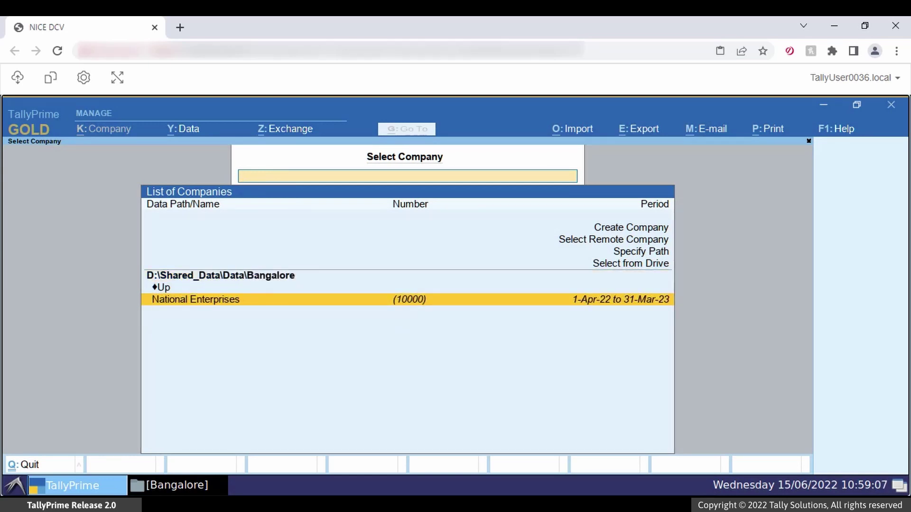
key("Return")
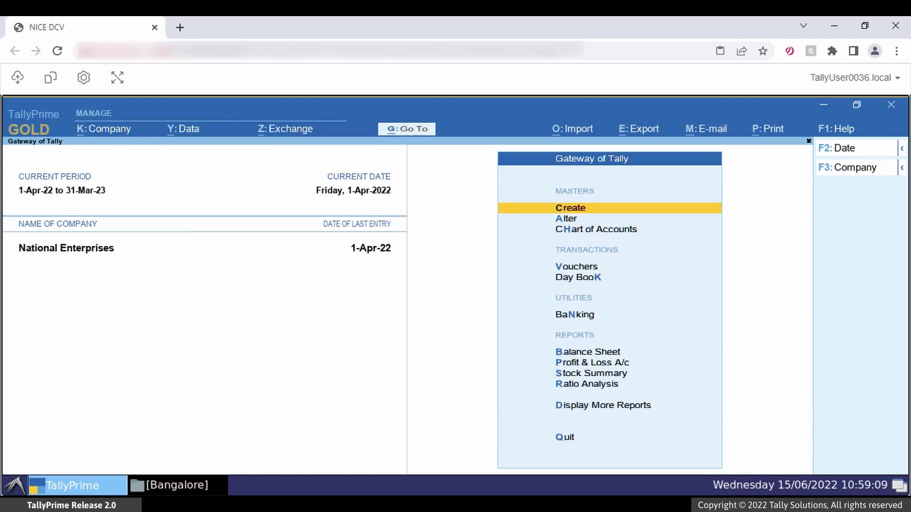
Retry Bangalore in Upload and Download Files and check the 'Failed to list files' error
left_click(18, 77)
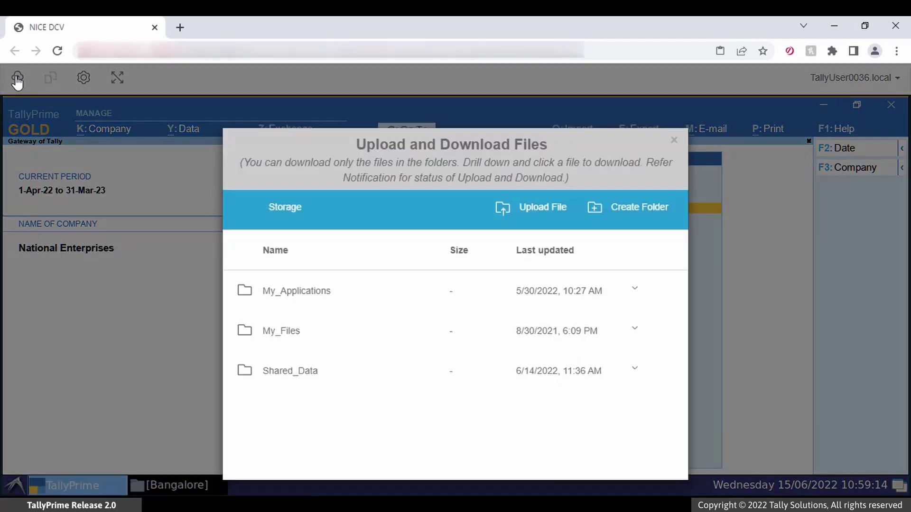
left_click(281, 397)
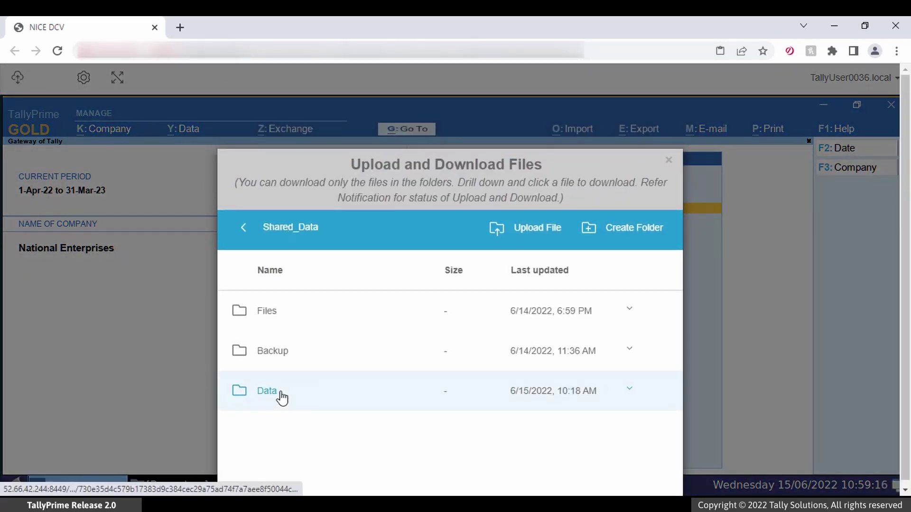
left_click(282, 397)
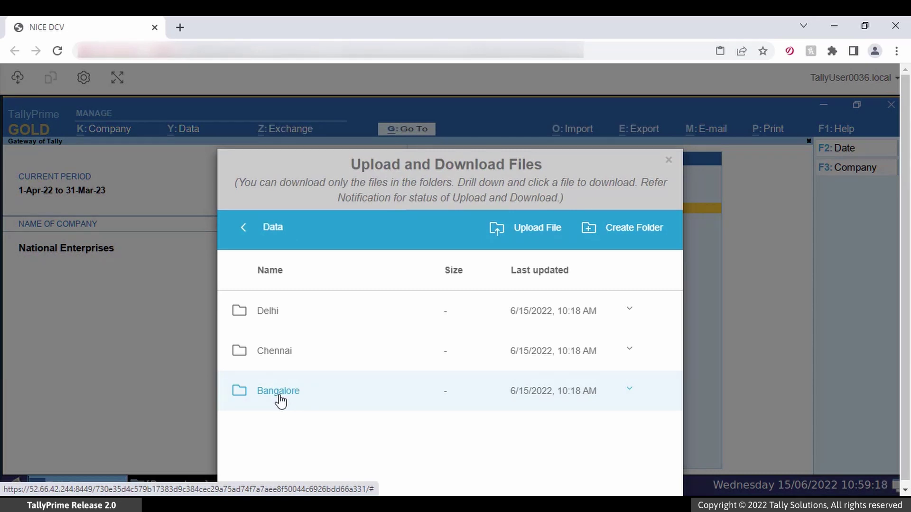
left_click(280, 398)
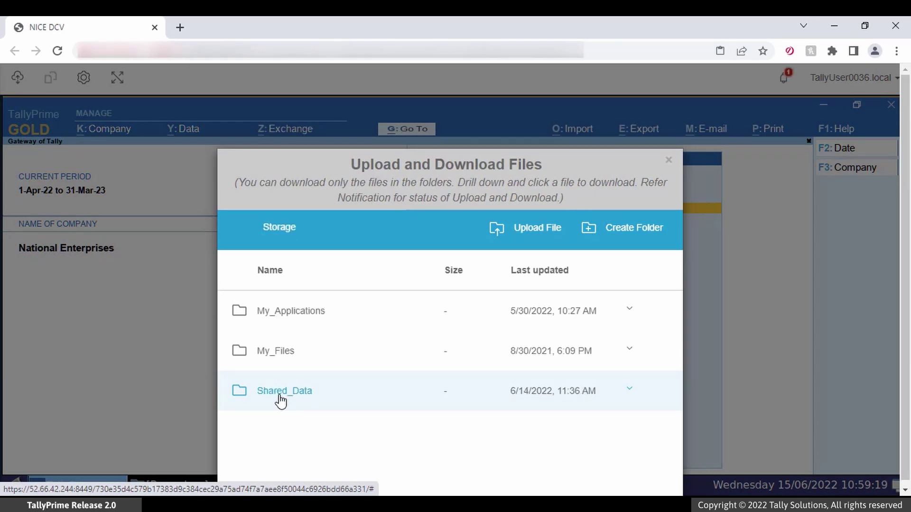
left_click(670, 161)
left_click(780, 79)
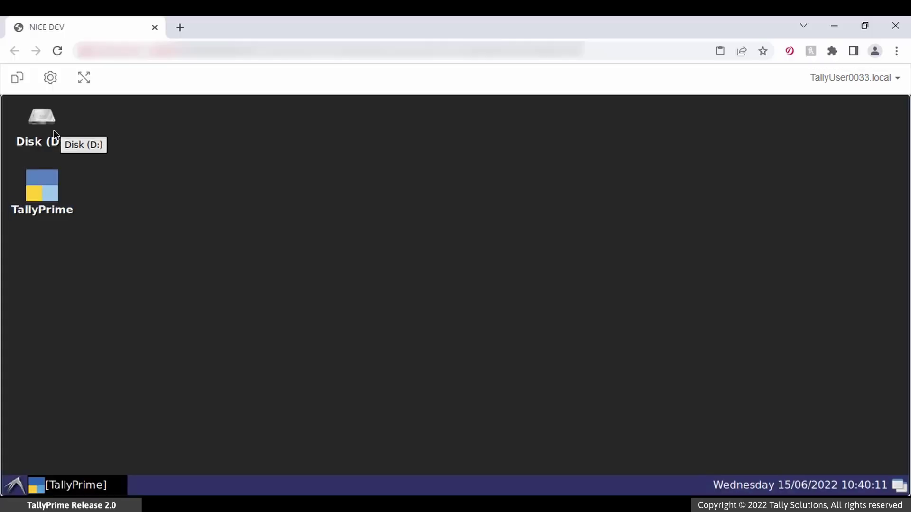
Browse D: > Shared_Data > Data and attempt Bangalore, which is denied
double_click(54, 132)
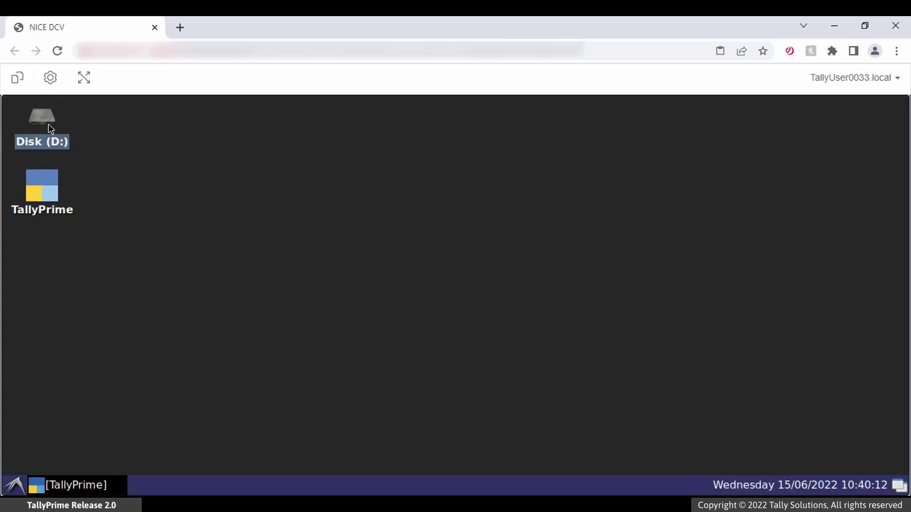
double_click(332, 181)
double_click(332, 179)
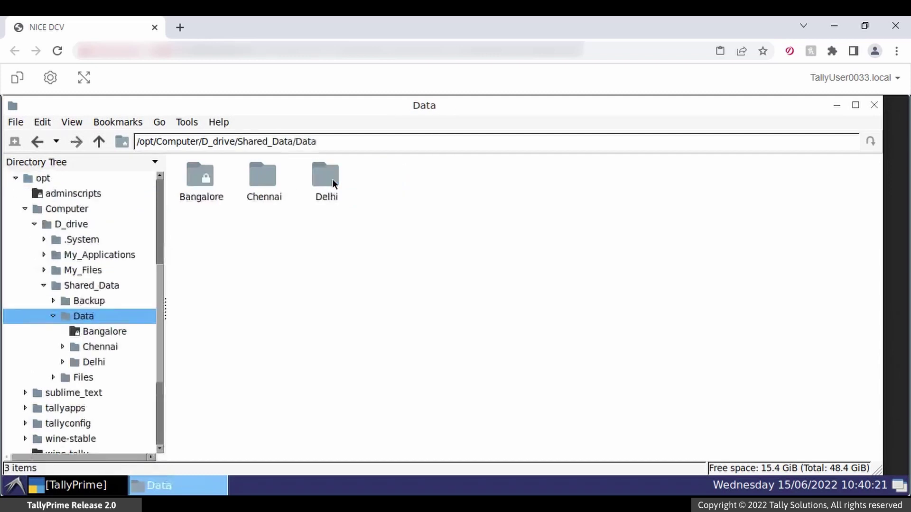
double_click(207, 184)
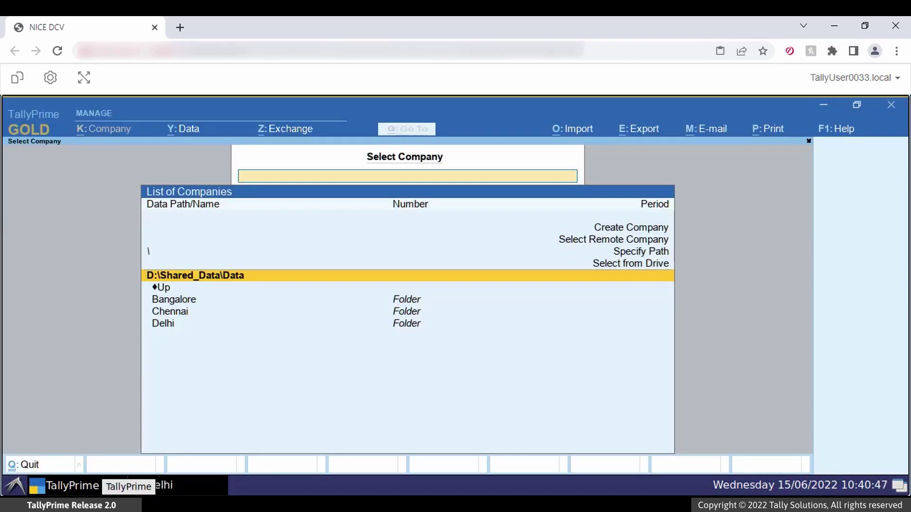
Check Bangalore in Select Company, then open Delhi showing the 10000 folder and TBK900 file
left_click(161, 288)
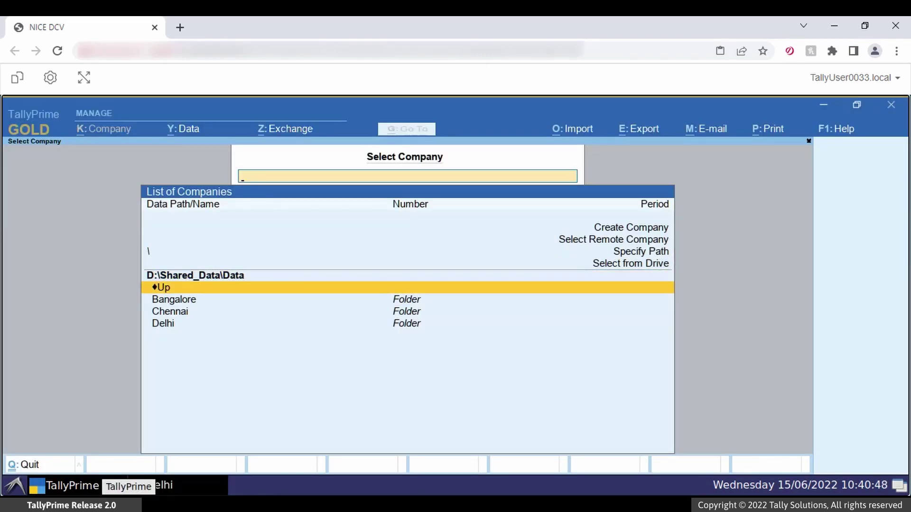
left_click(174, 299)
key("Return")
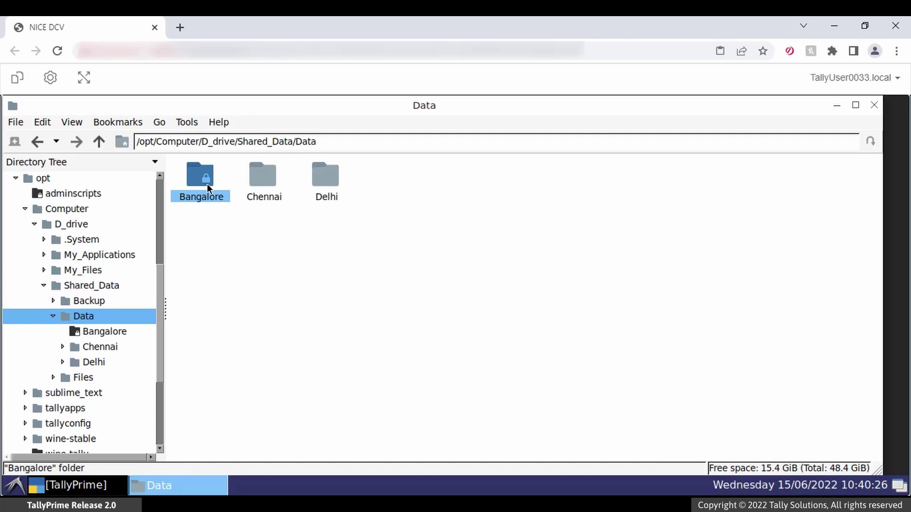
double_click(327, 182)
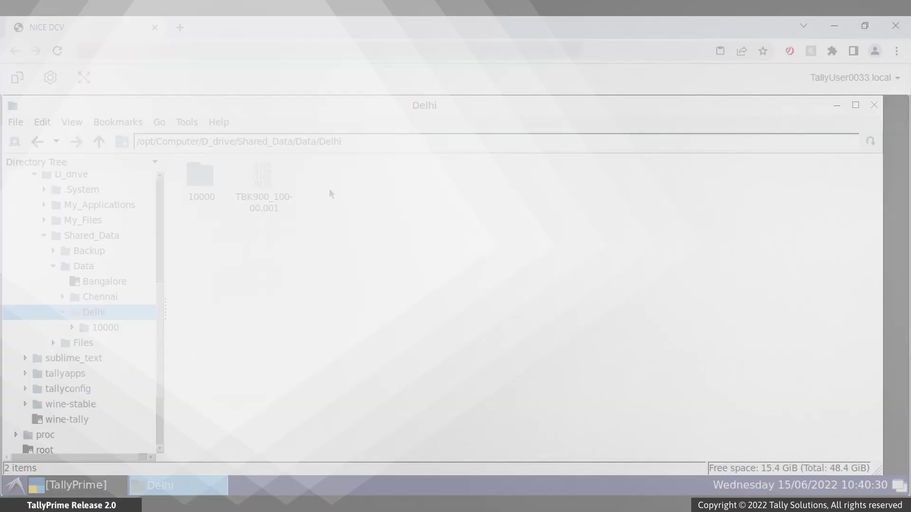